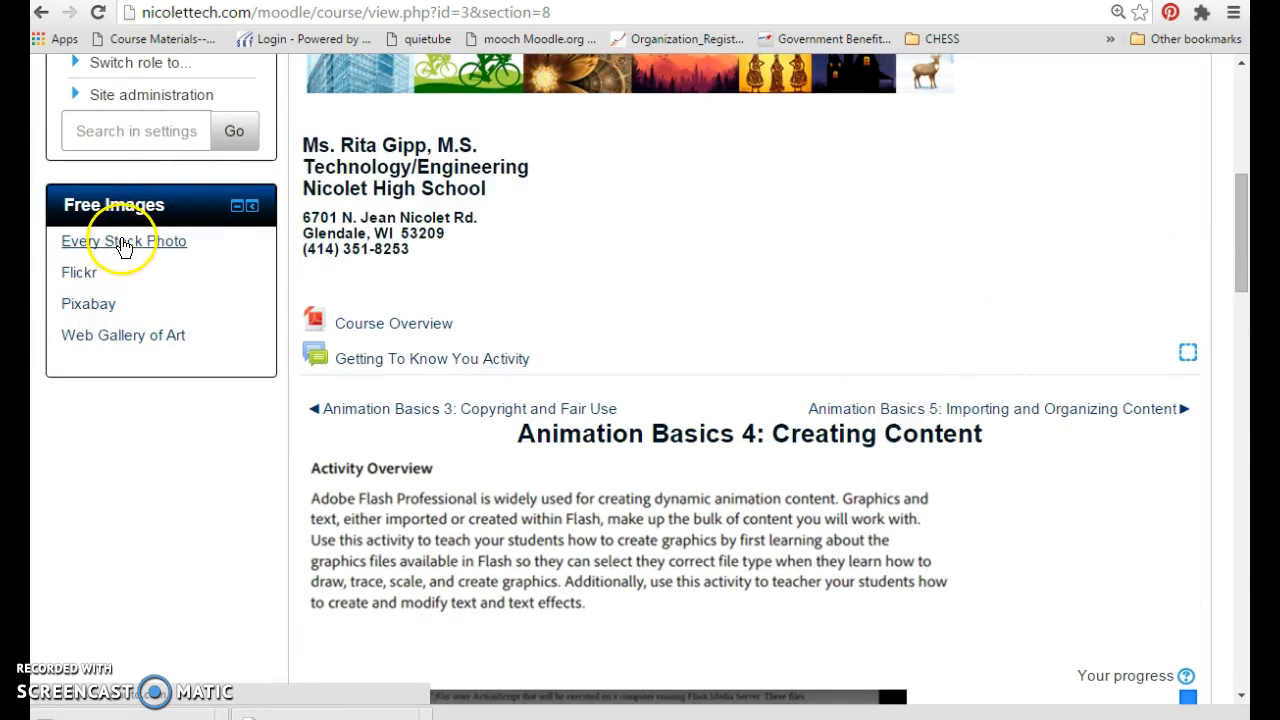
- Open the Every Stock Photo site from the course's free image links and search it for "fruit"
left_click(148, 250)
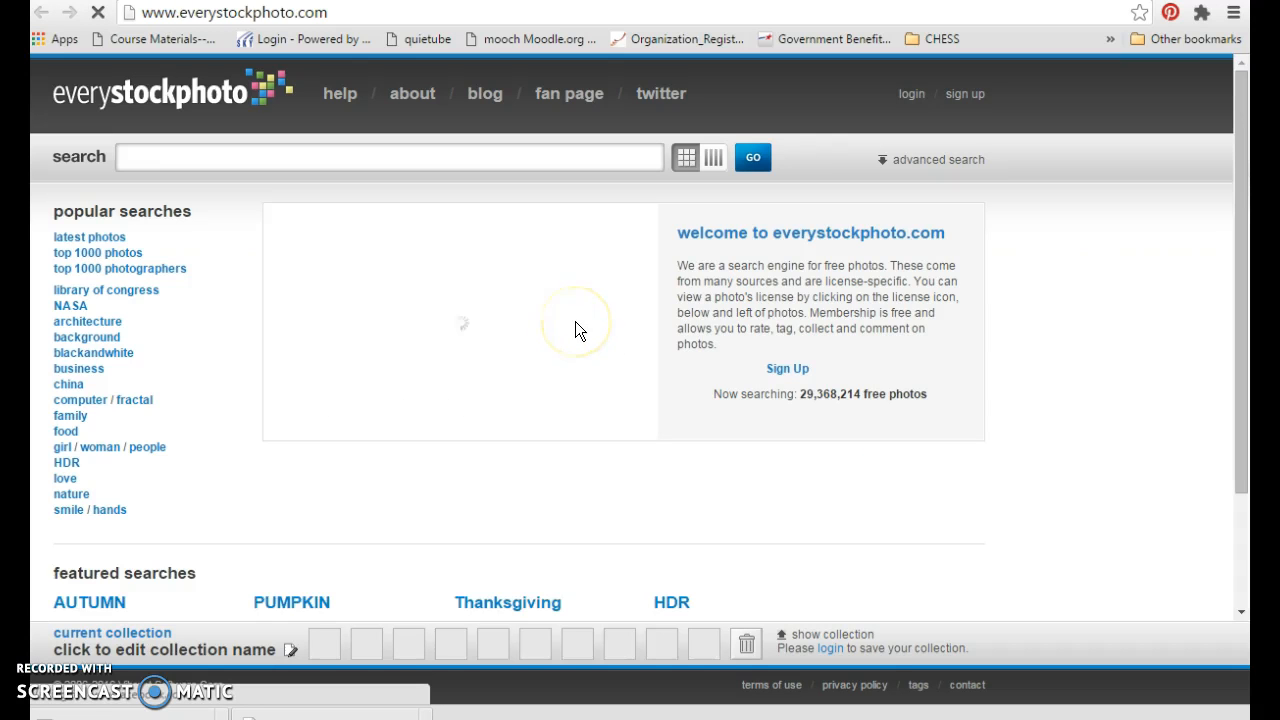
mouse_move(1240, 214)
left_mouse_down()
mouse_move(1244, 327)
mouse_move(1234, 222)
left_mouse_up()
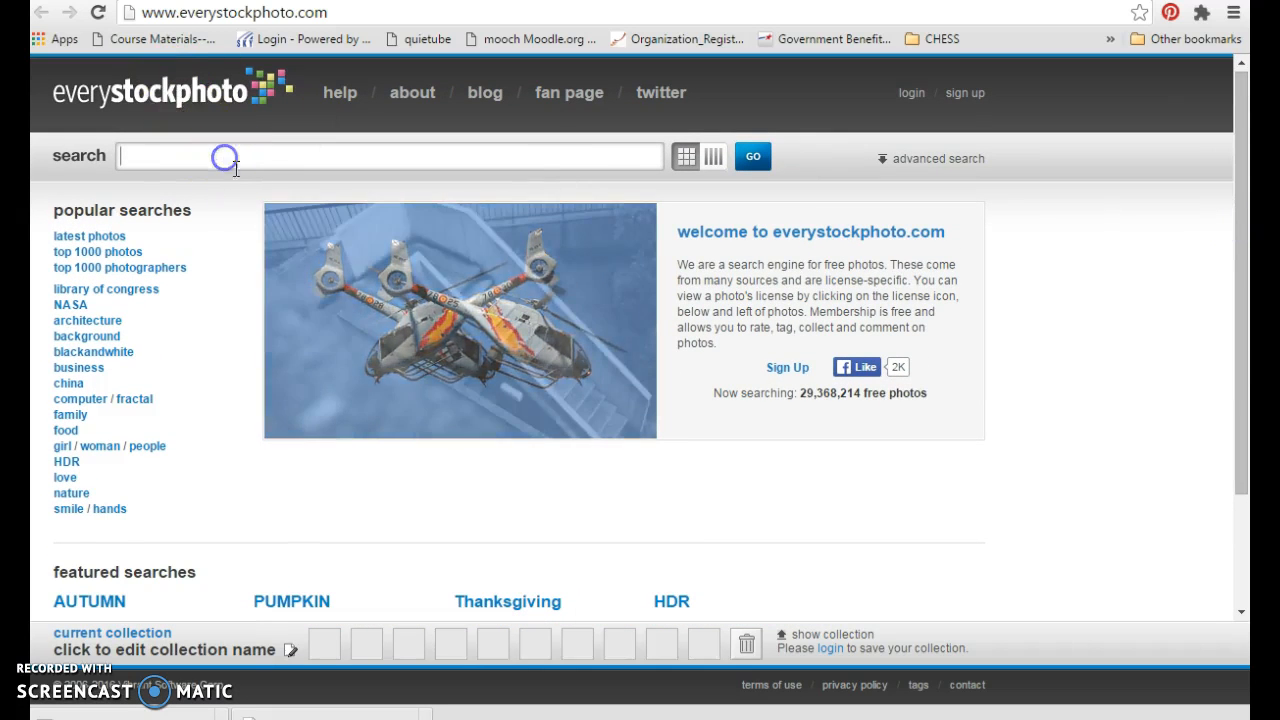
type("fruit")
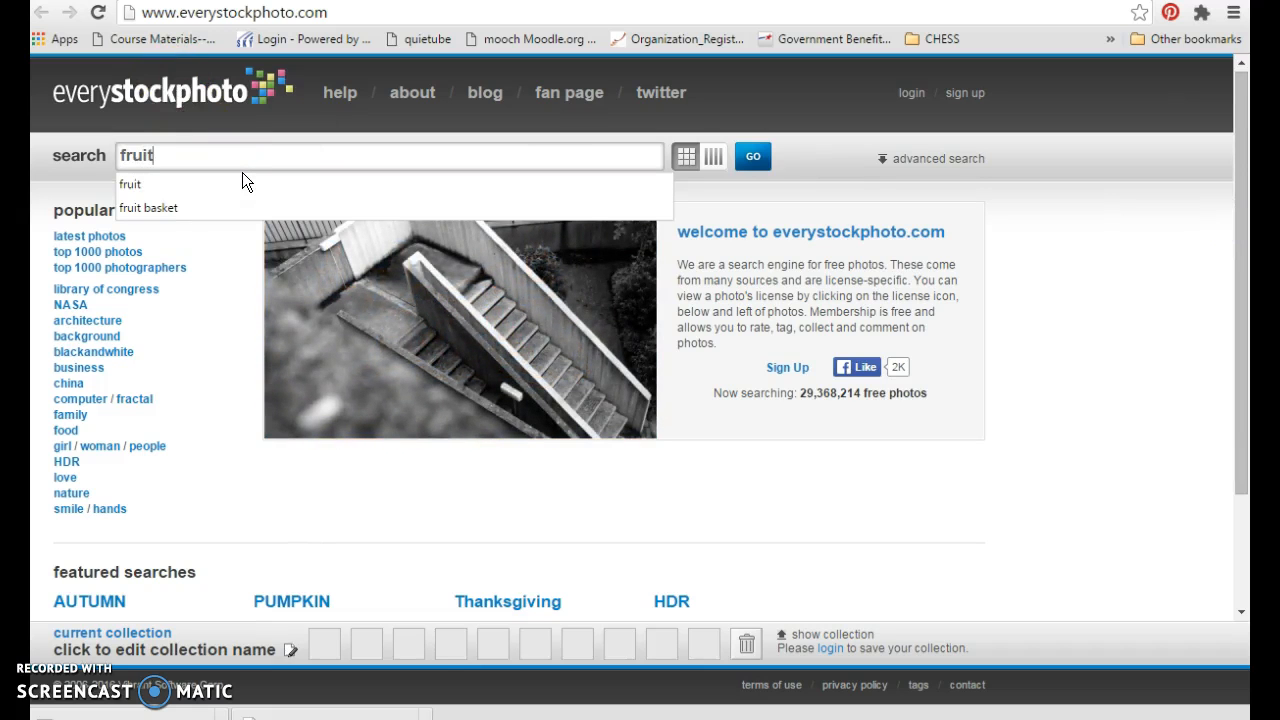
key("Return")
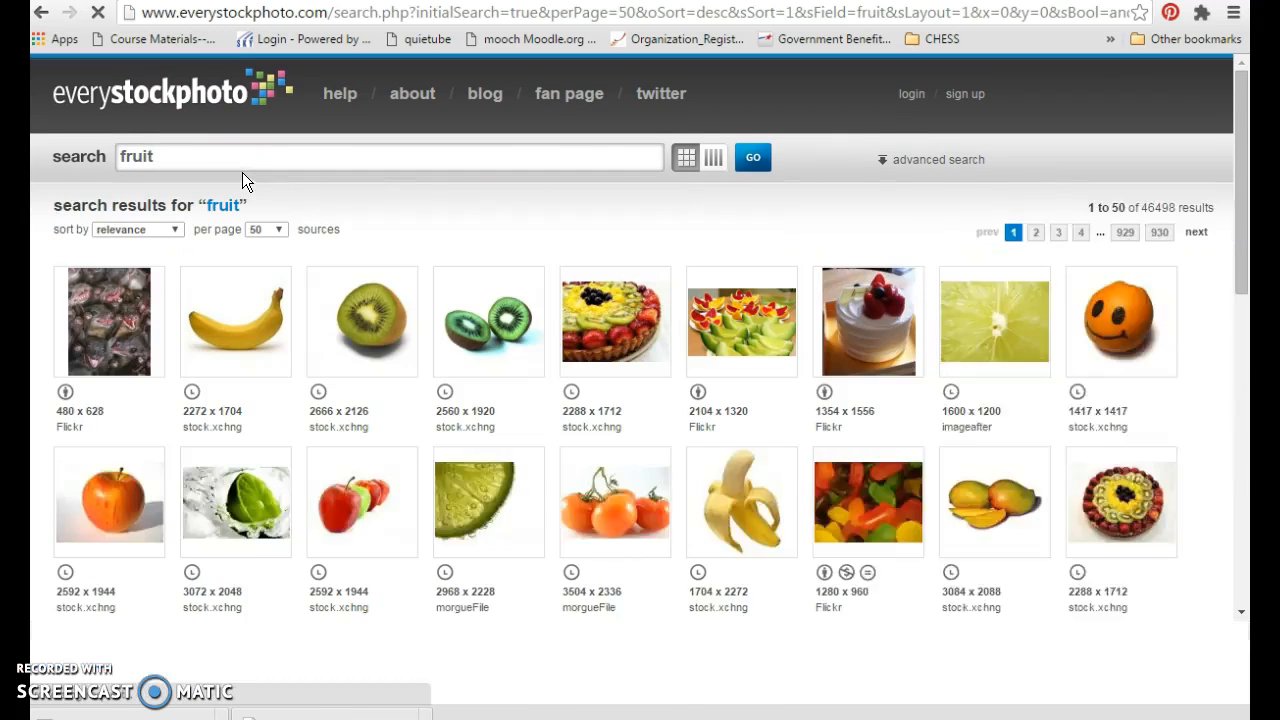
- Open the JuJu Fruit candy photo from the search results and look over its full page
mouse_move(544, 463)
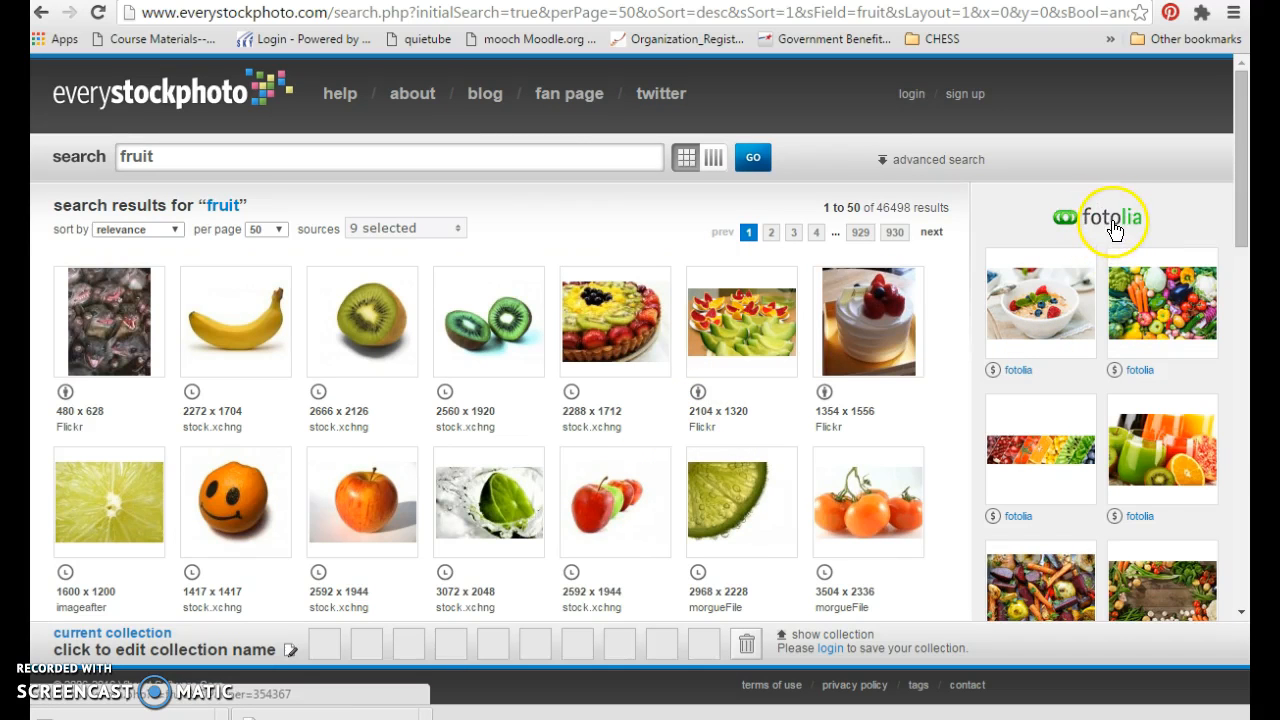
left_click_drag(1240, 185, 1236, 243)
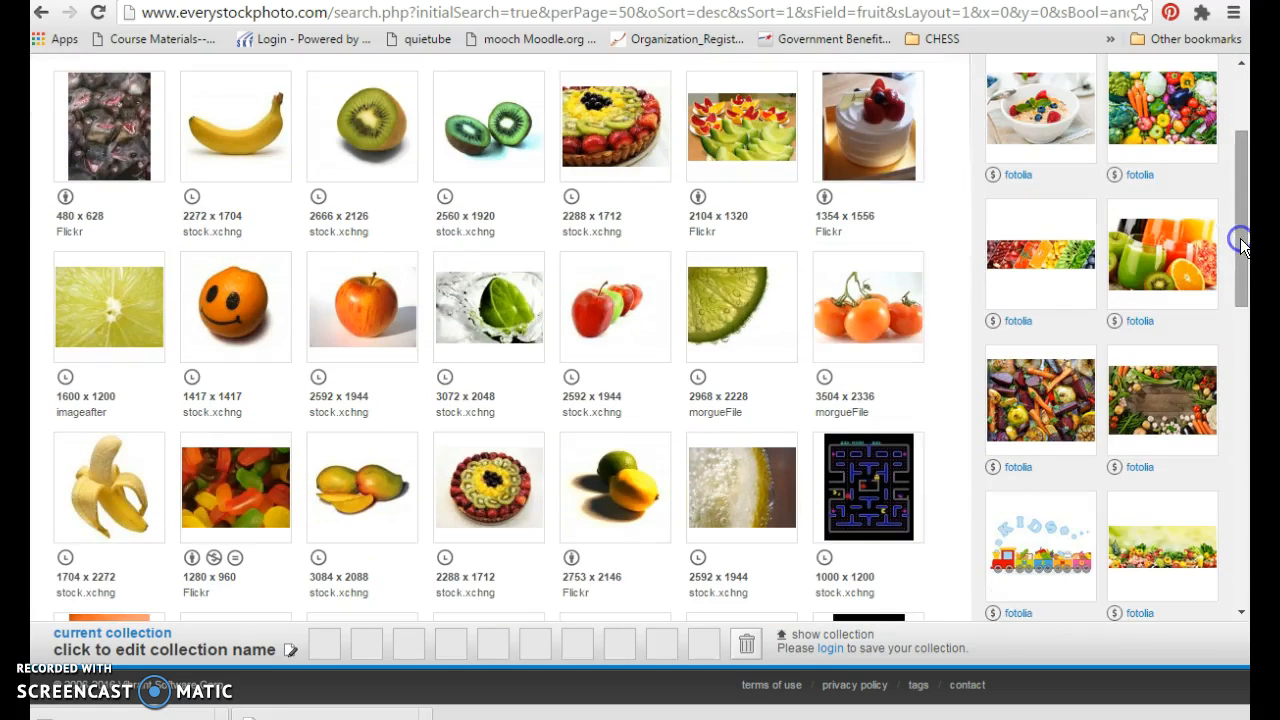
left_click(237, 494)
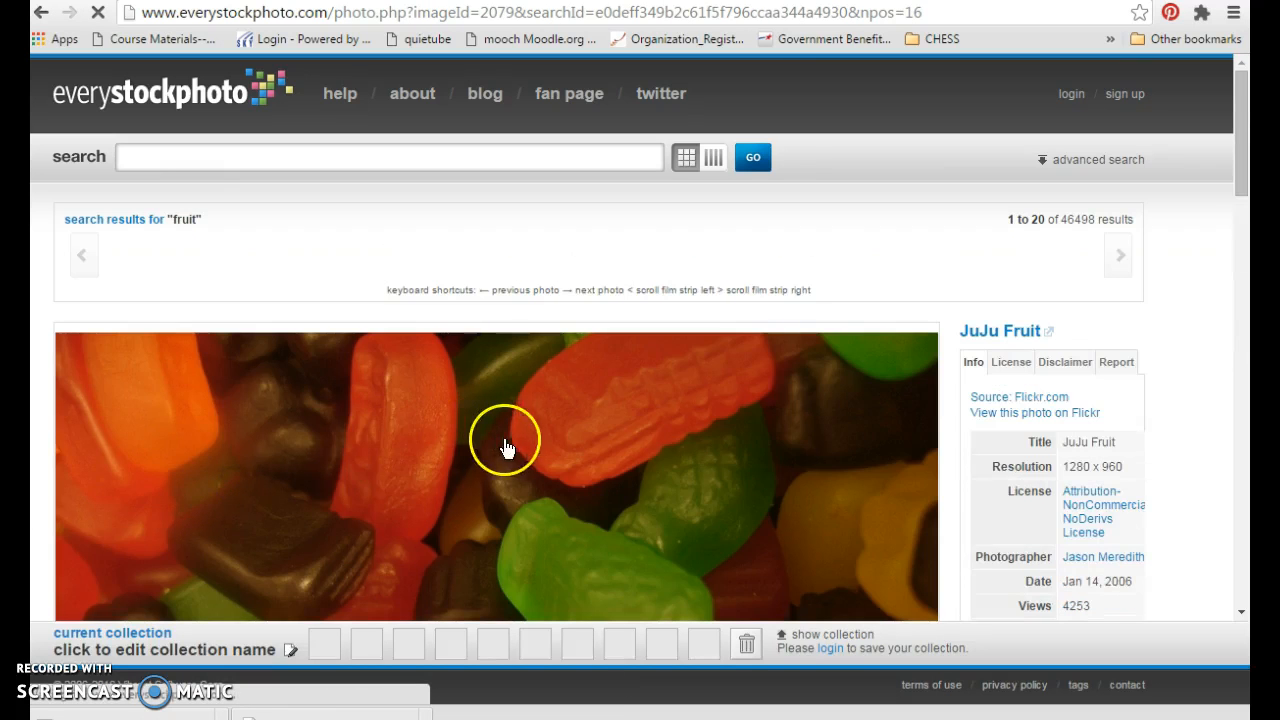
scroll(526, 430, "down", 5)
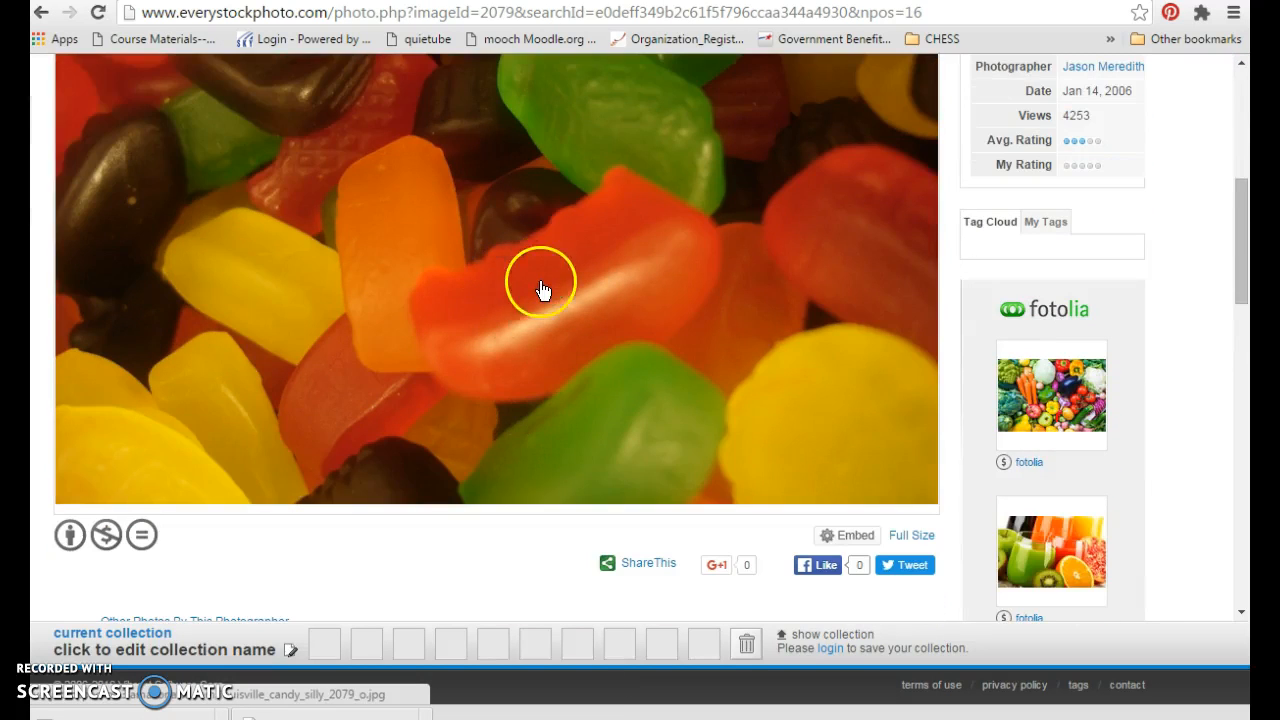
scroll(540, 280, "down", 2)
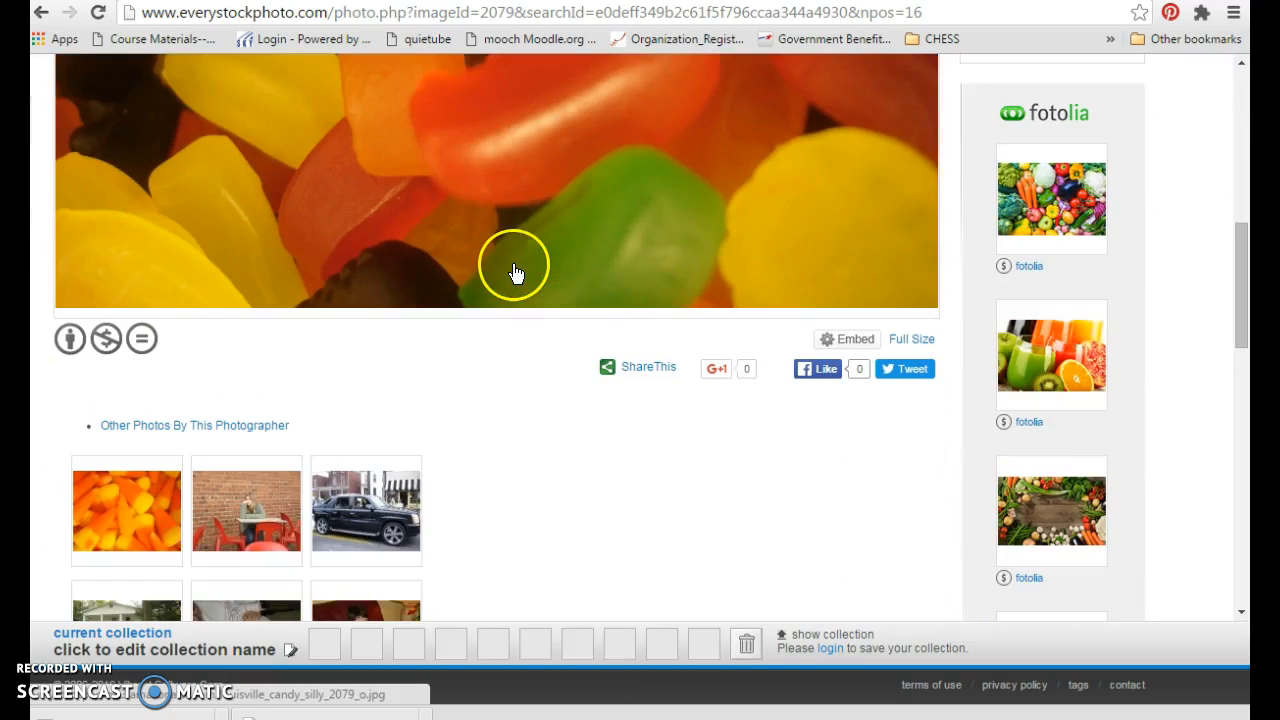
scroll(481, 212, "up", 2)
- Start saving the candy photo, creating and opening a Desktop folder named "activity 1" as its destination
right_click(471, 190)
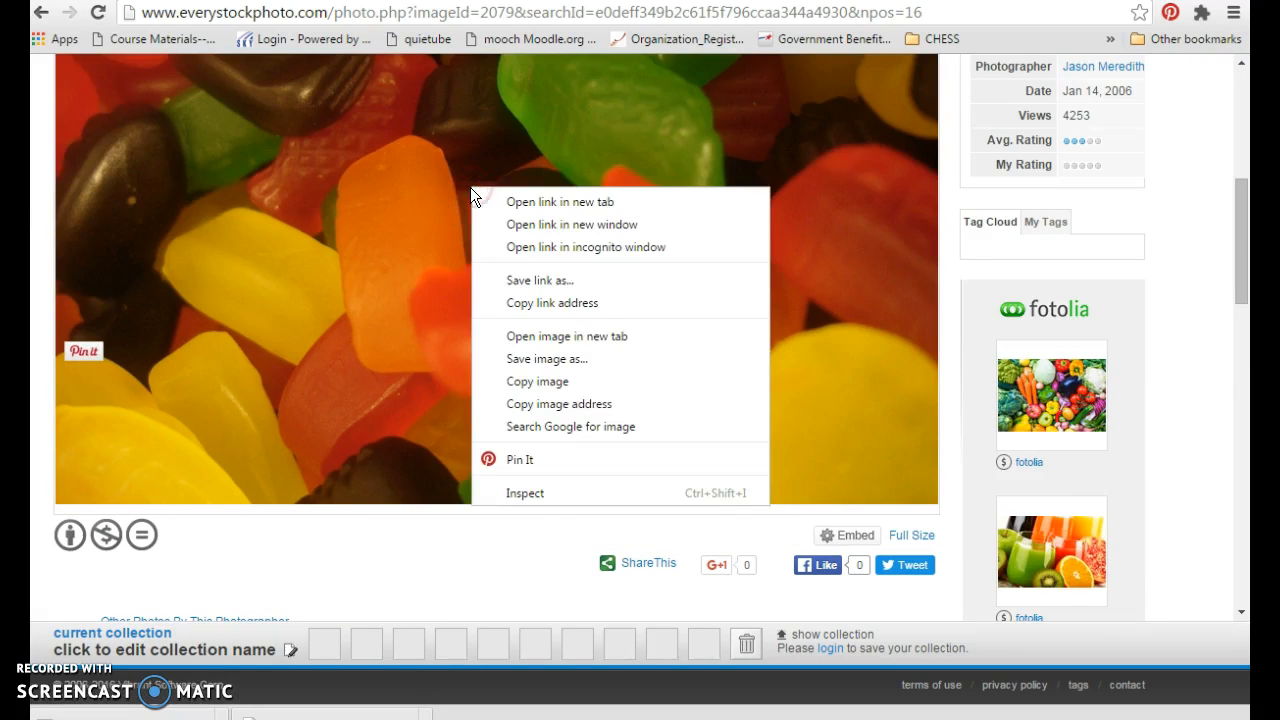
left_click(545, 358)
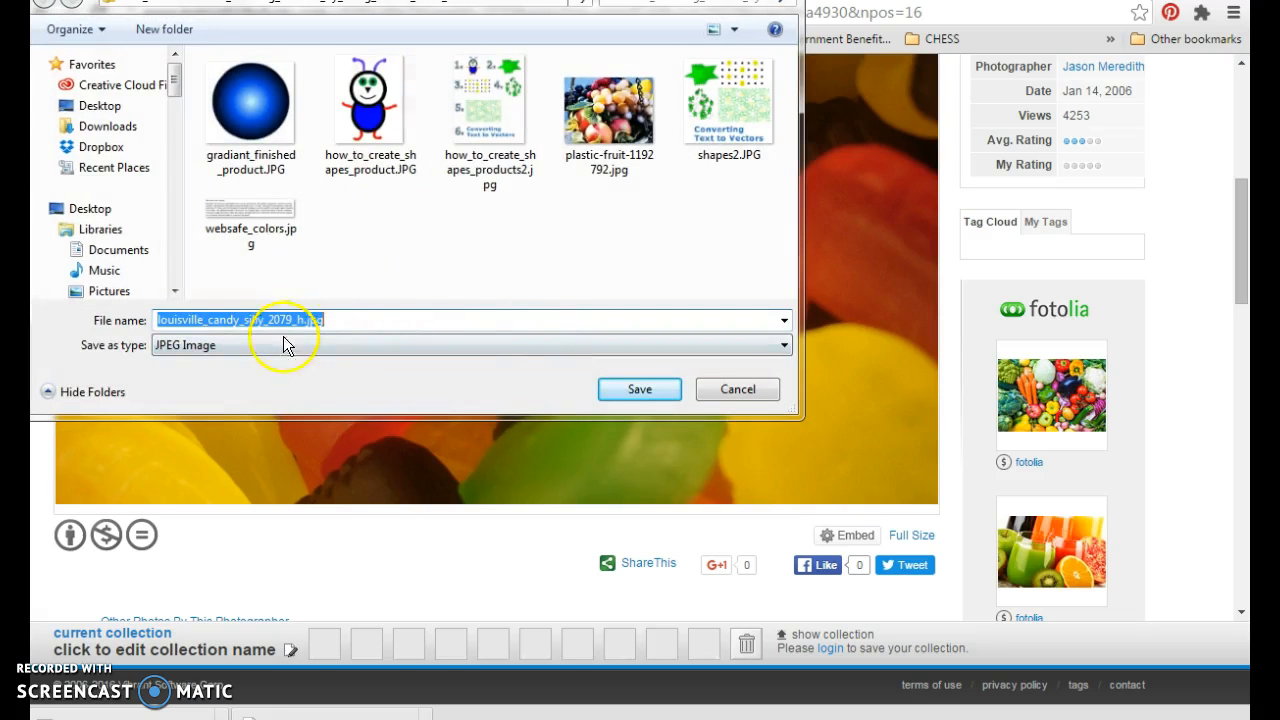
left_click_drag(384, 0, 535, 92)
left_click(240, 341)
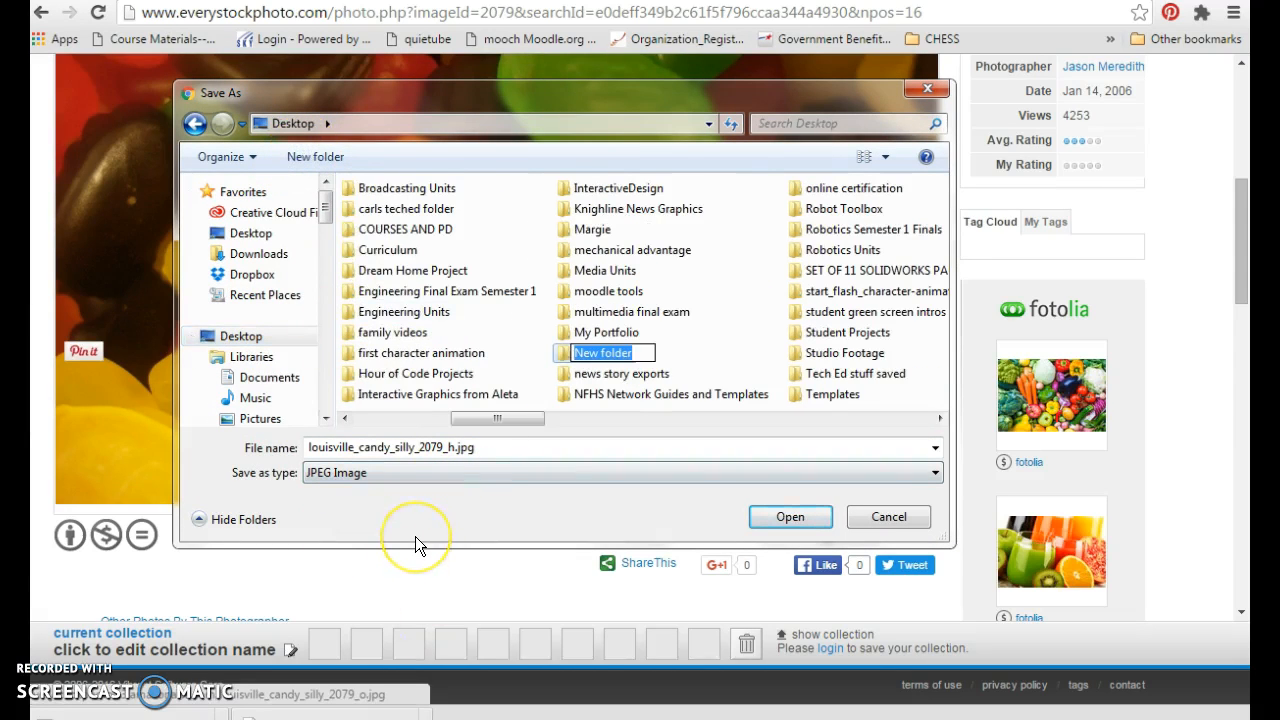
type("activity 1")
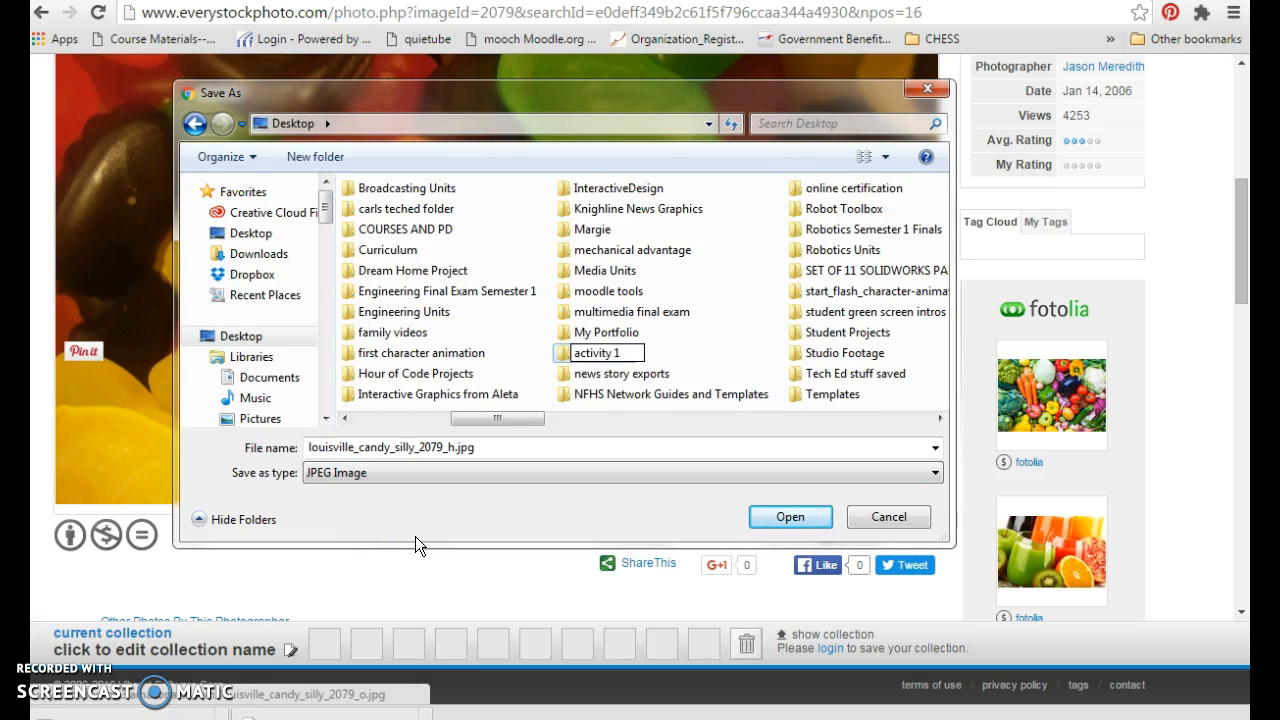
key("Return")
left_click(388, 291)
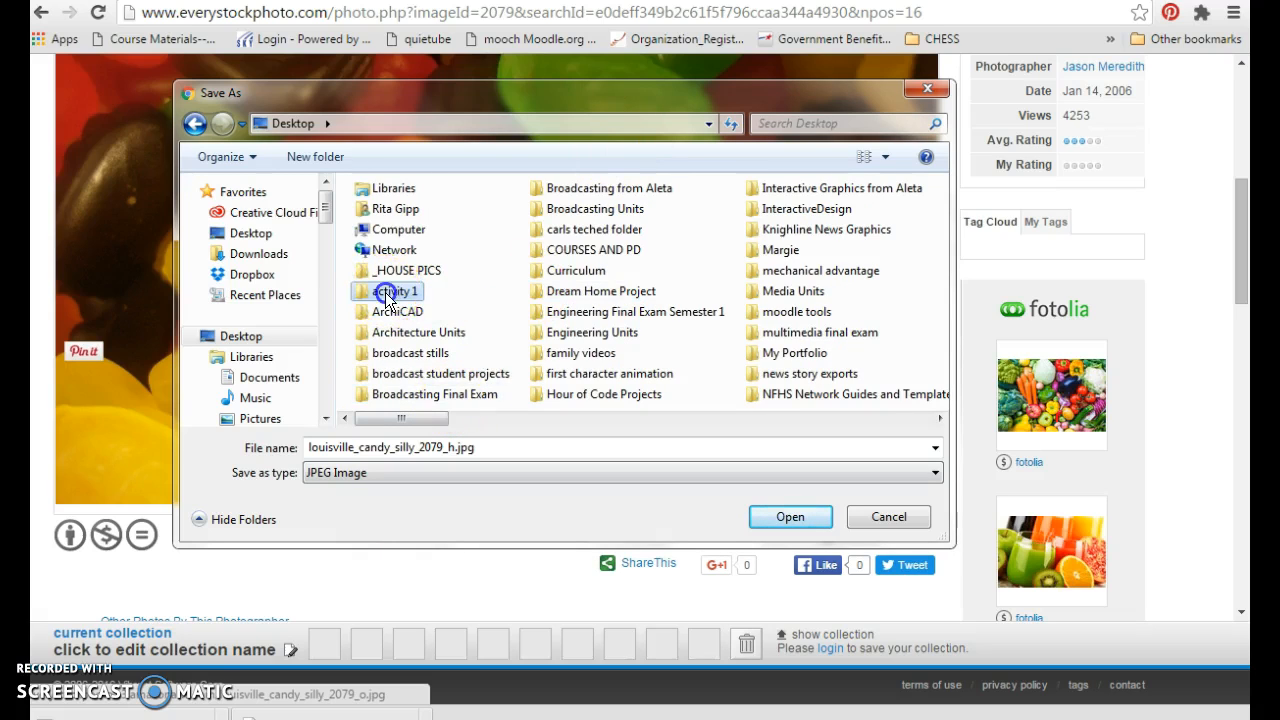
double_click(388, 291)
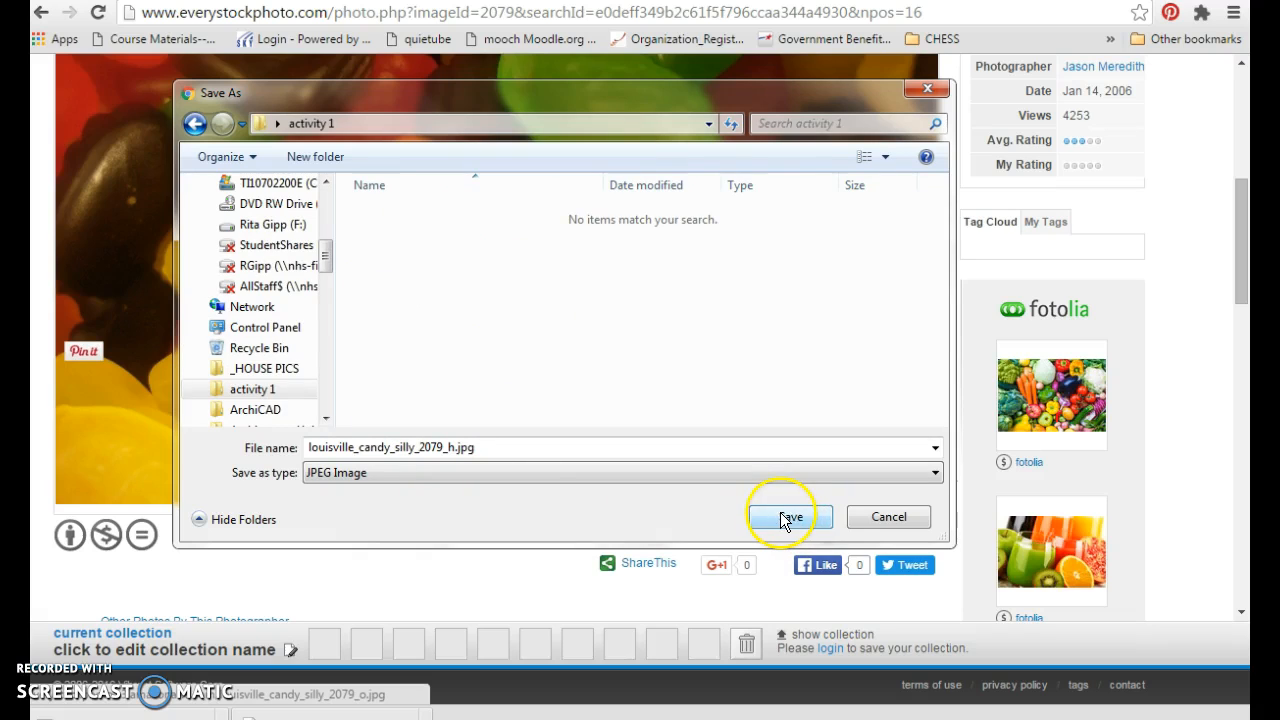
- Remove the "louisville_" prefix from the file name and save the photo as candy_silly_2079_h.jpg
left_click(360, 450)
left_click_drag(360, 450, 313, 438)
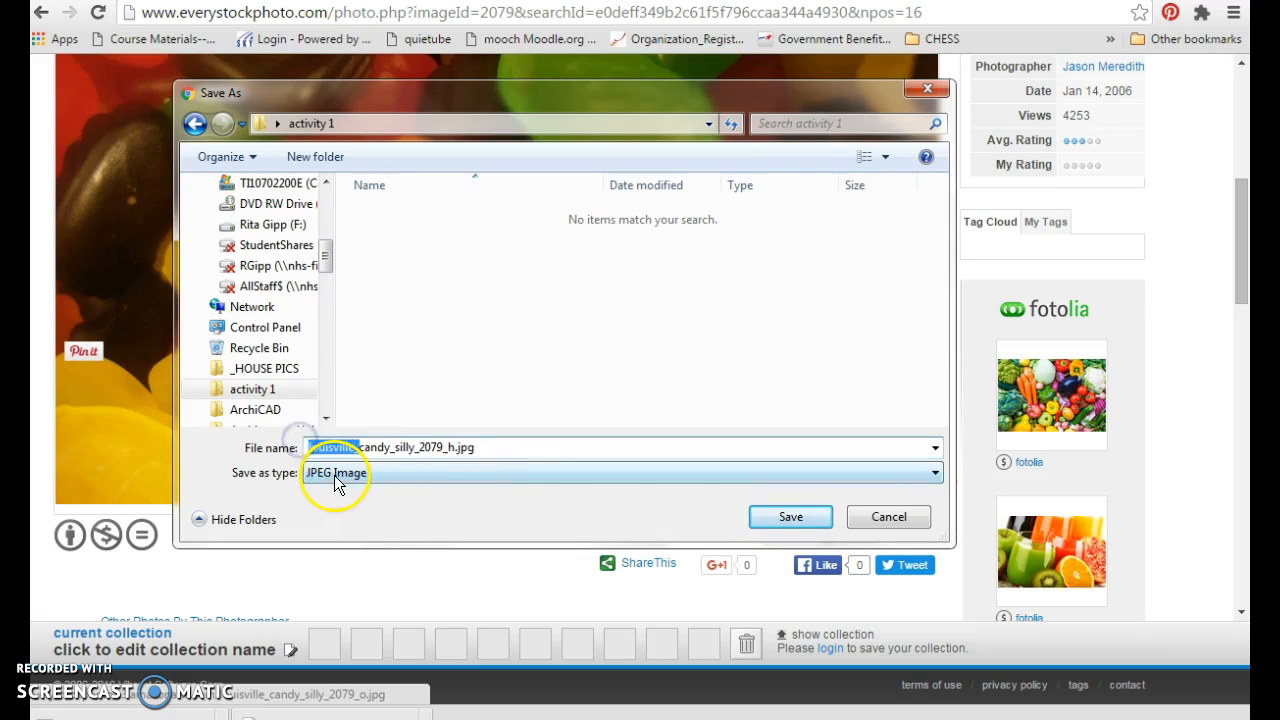
key("BackSpace")
left_click(790, 518)
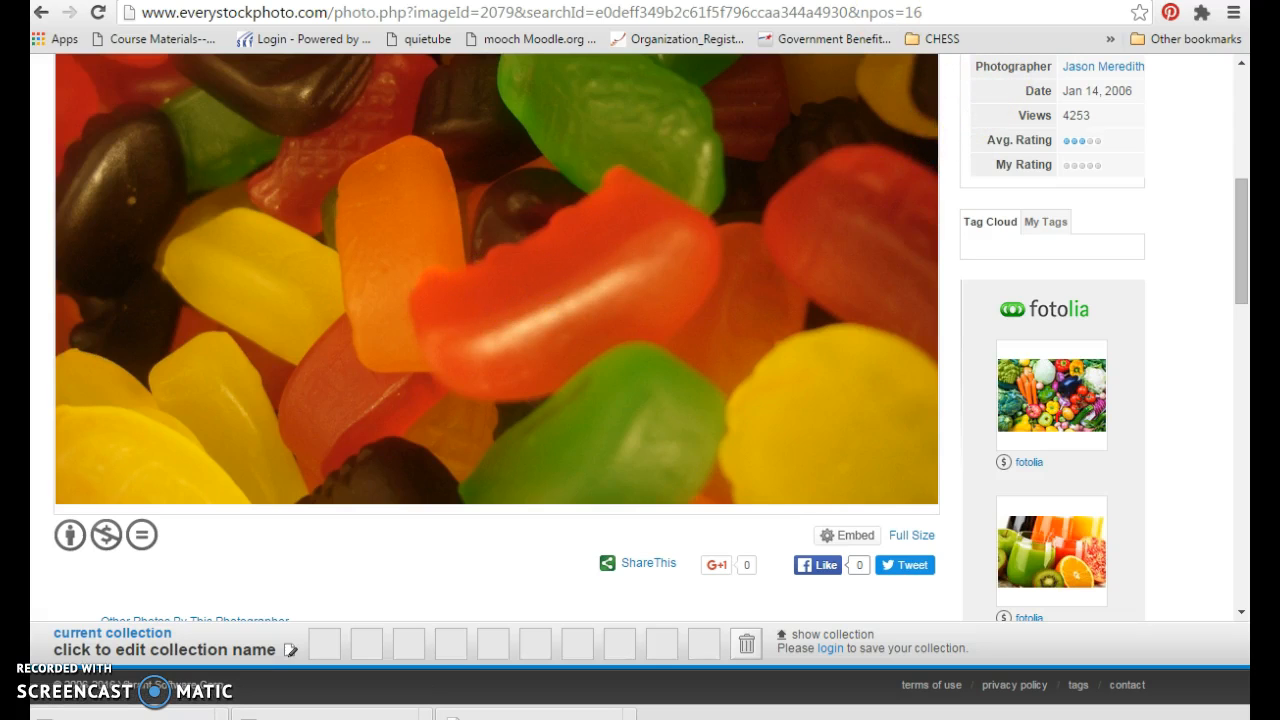
- Close the photo page, switch to Flash Professional CS6 and create an ActionScript 3.0 document with a white background
key("ctrl+w")
left_click_drag(1237, 228, 1237, 506)
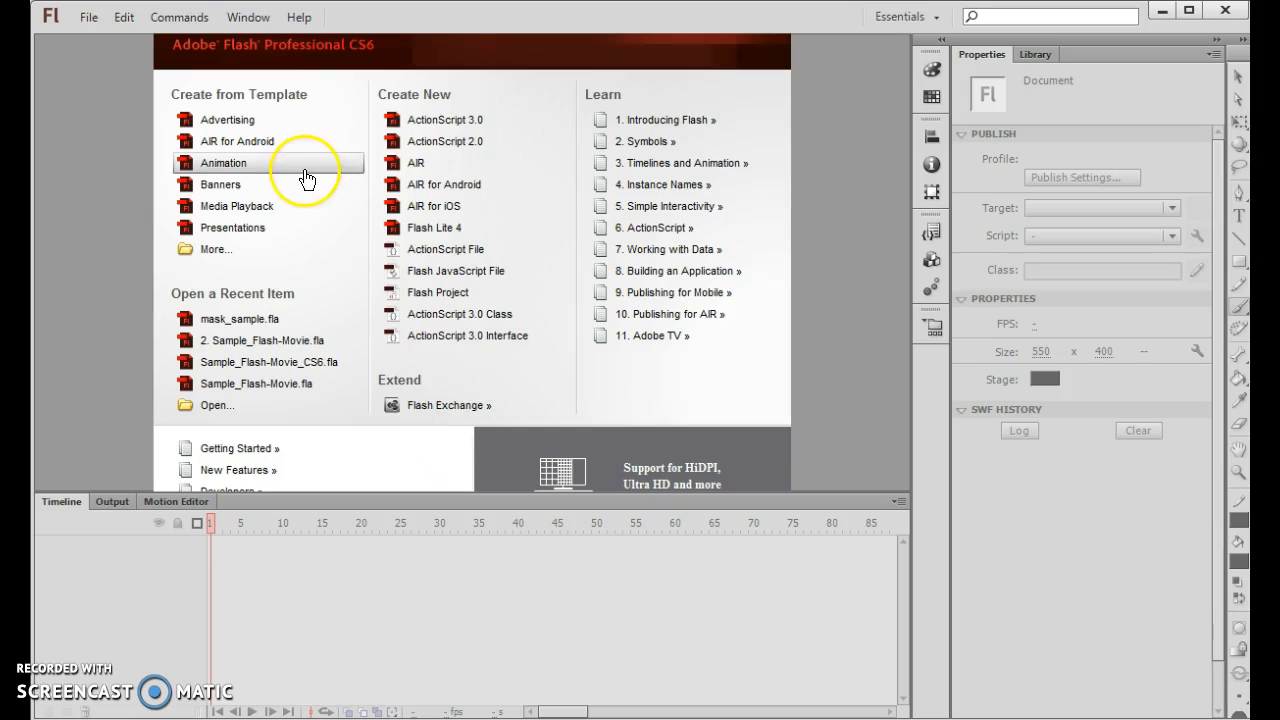
left_click(90, 18)
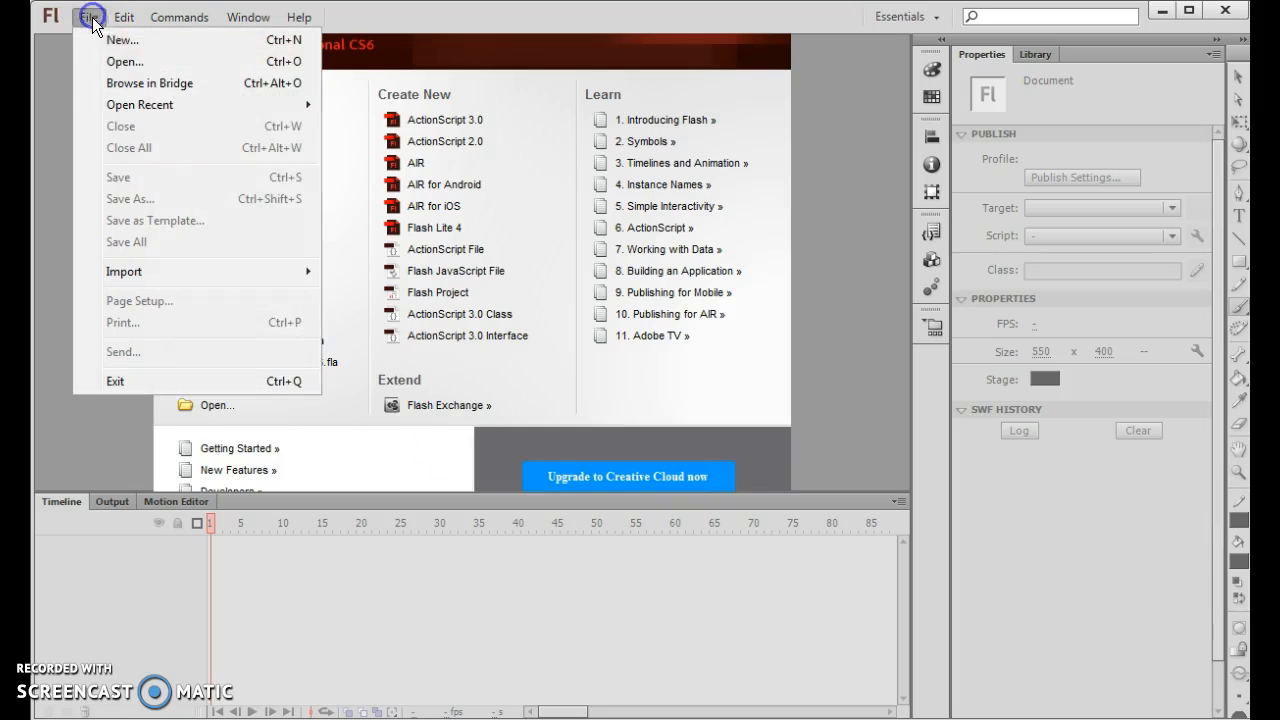
left_click(127, 40)
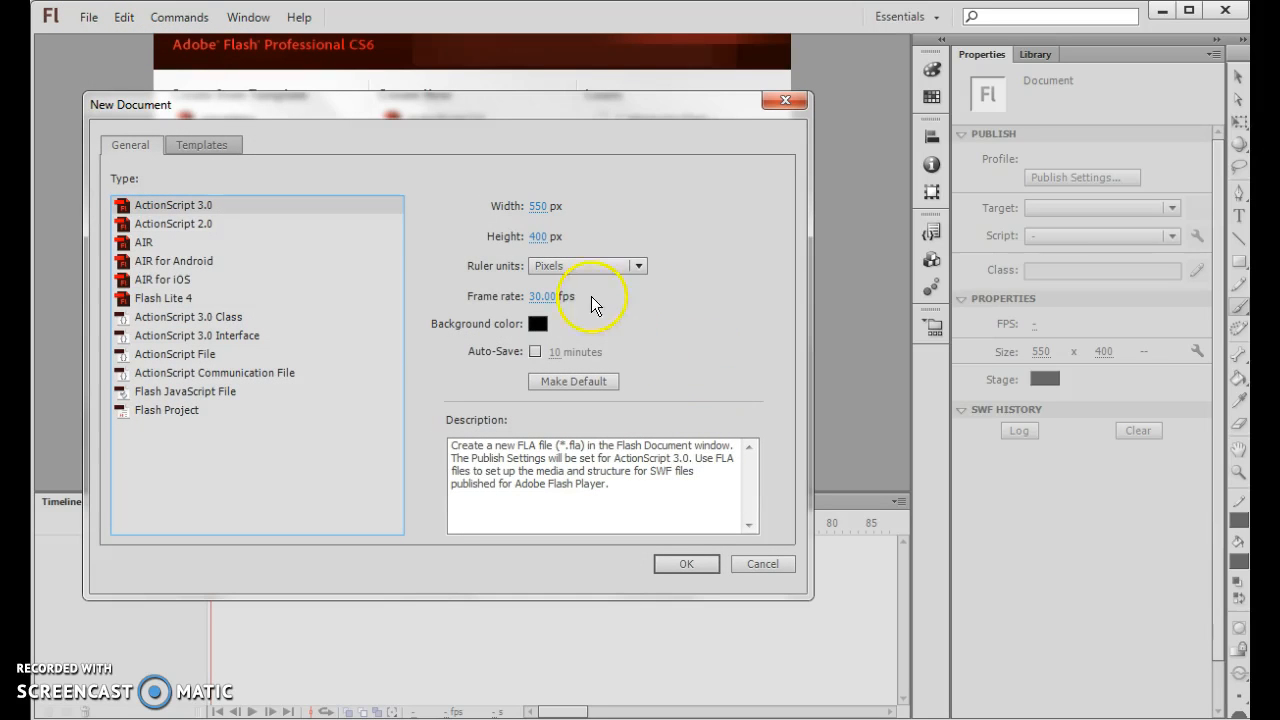
left_click(535, 324)
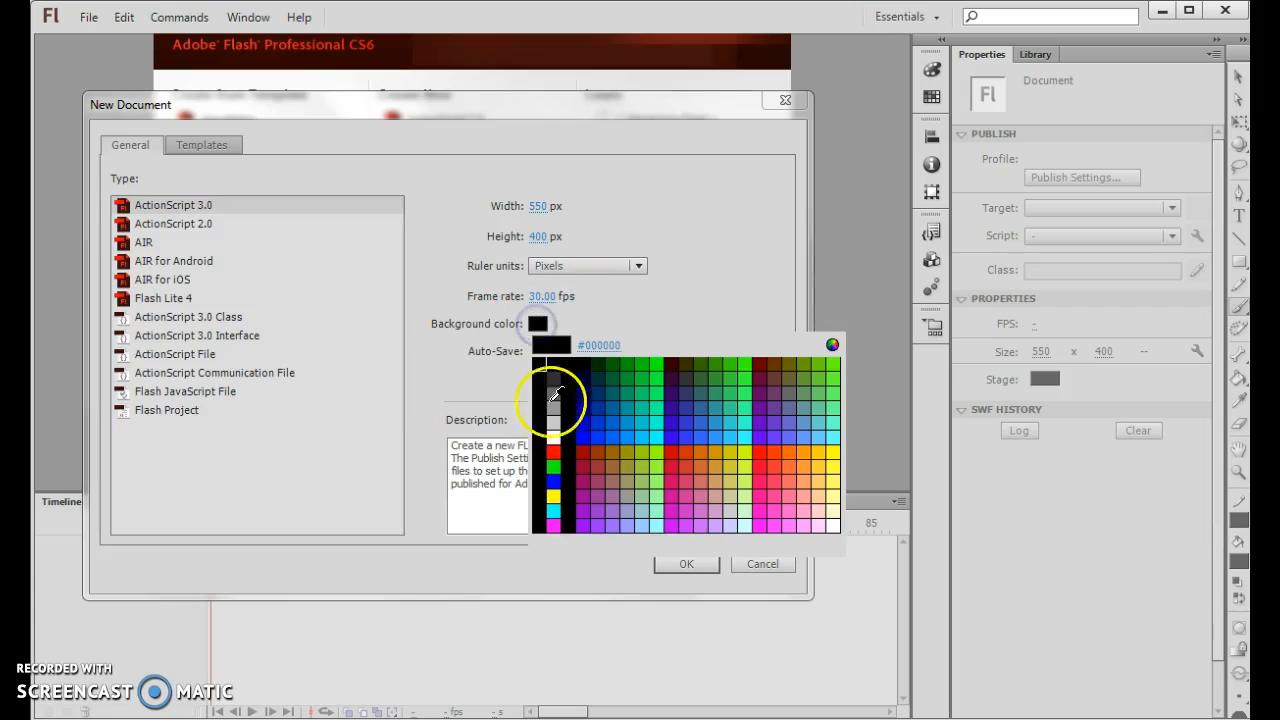
left_click(555, 437)
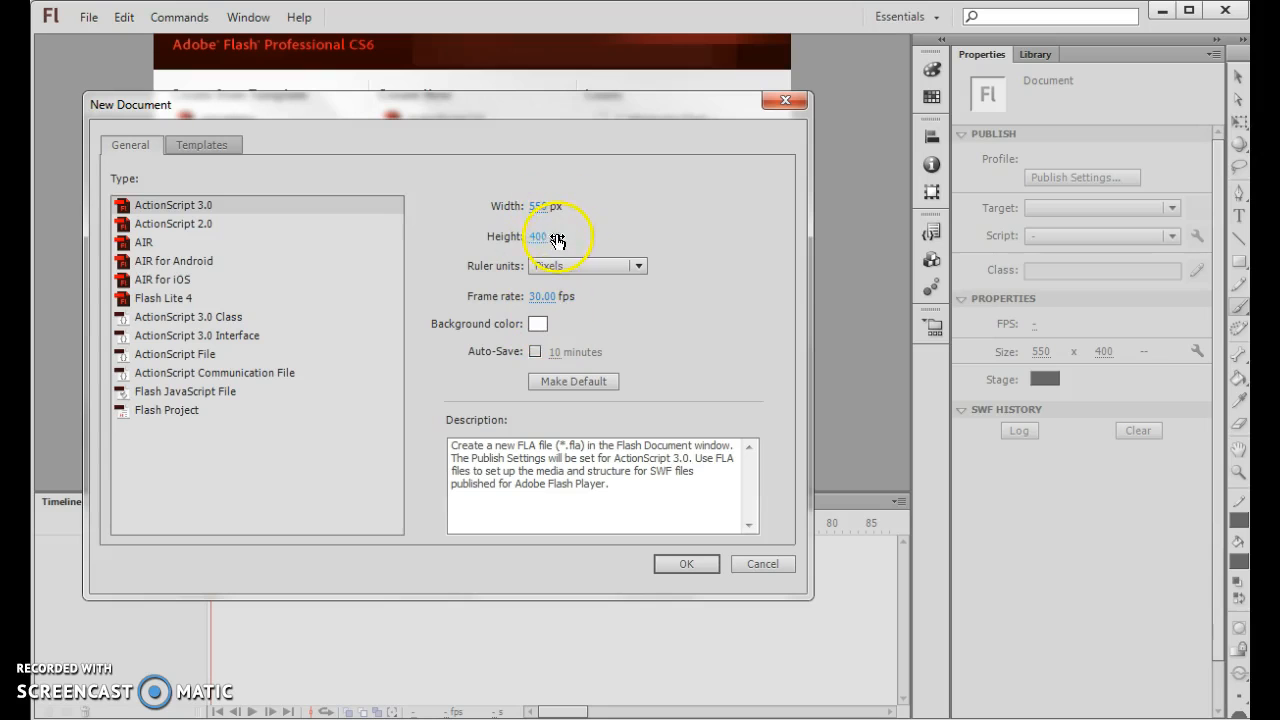
left_click(683, 562)
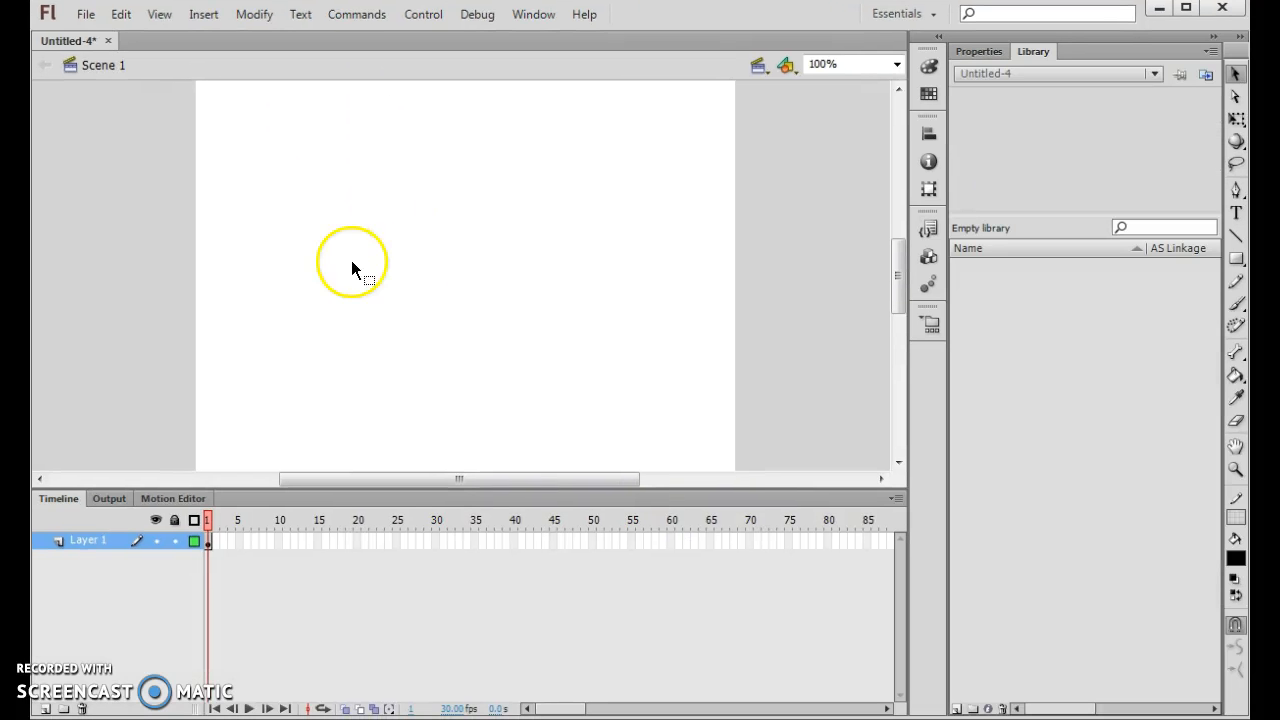
- Import candy_silly_2079_h.jpg from the Desktop's "activity 1" folder onto the stage
left_click(82, 22)
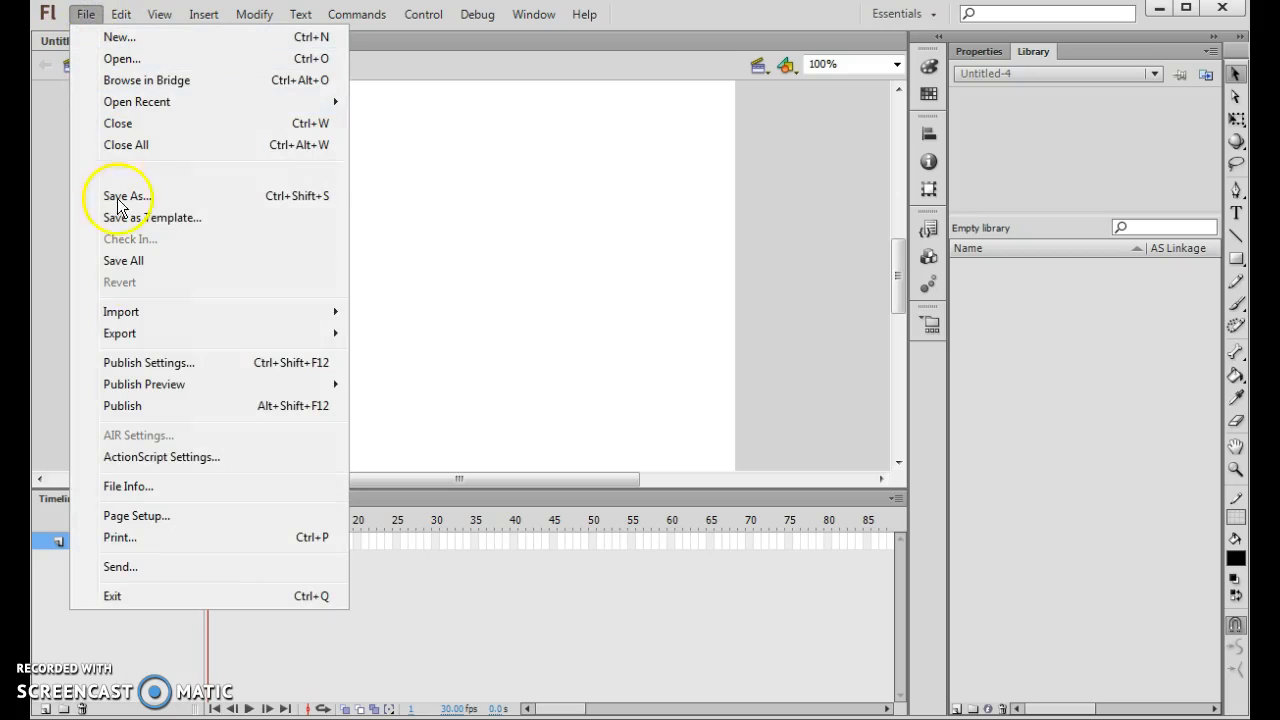
mouse_move(172, 318)
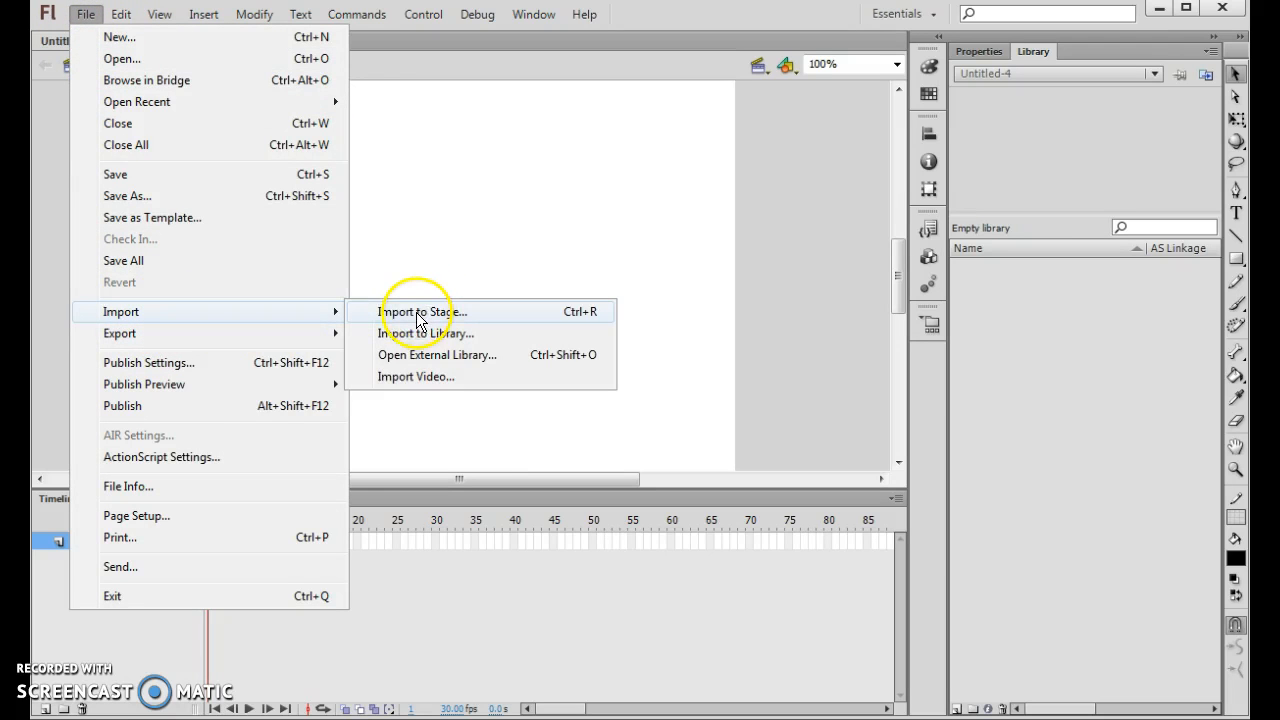
left_click(419, 316)
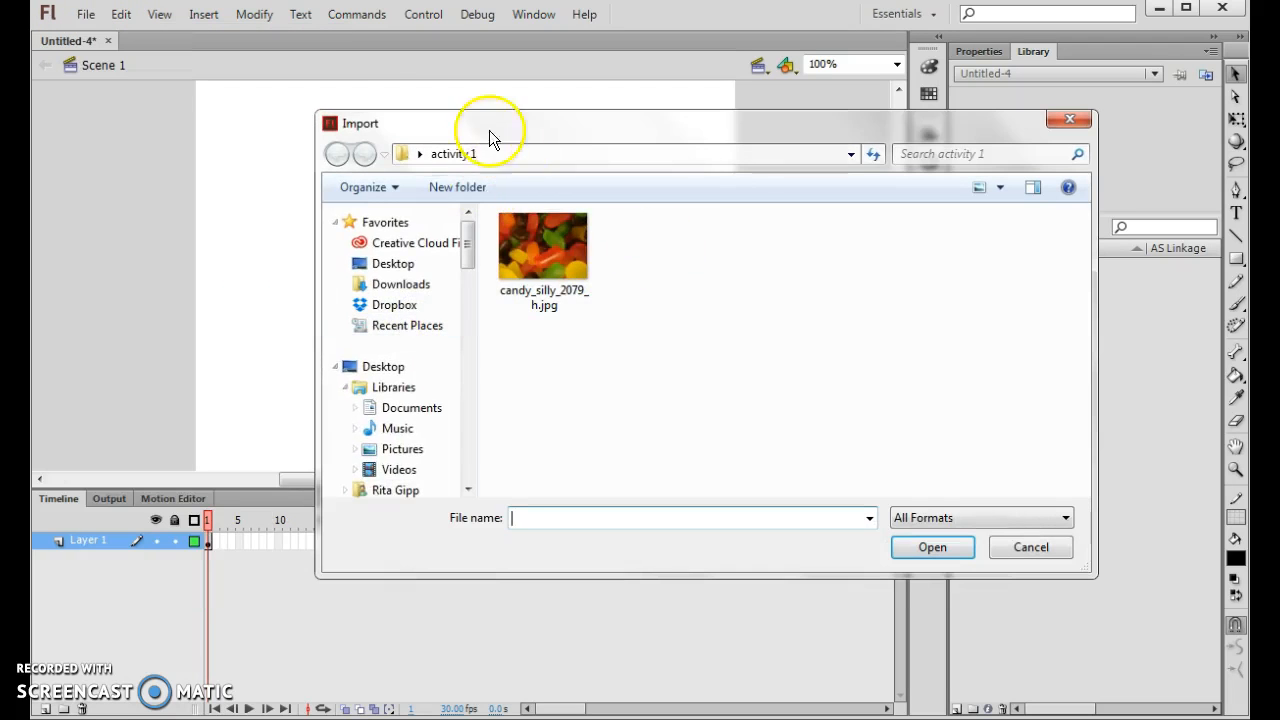
left_click(381, 370)
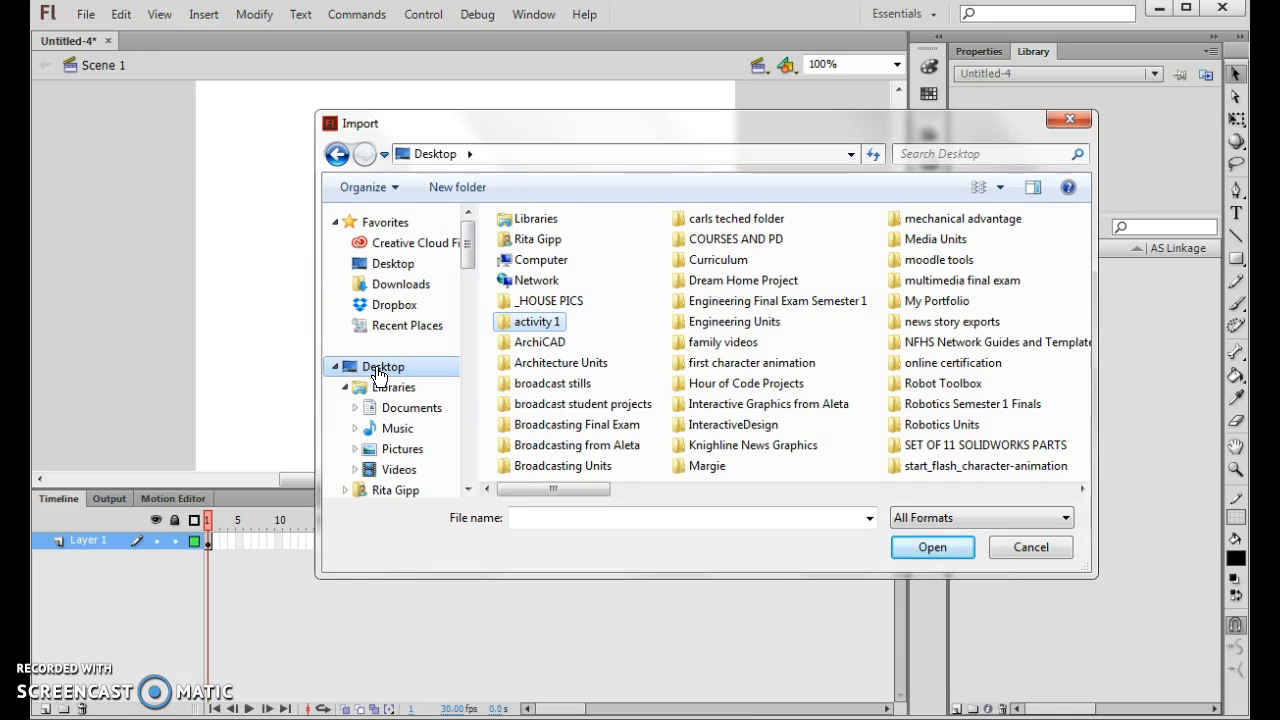
left_click(512, 325)
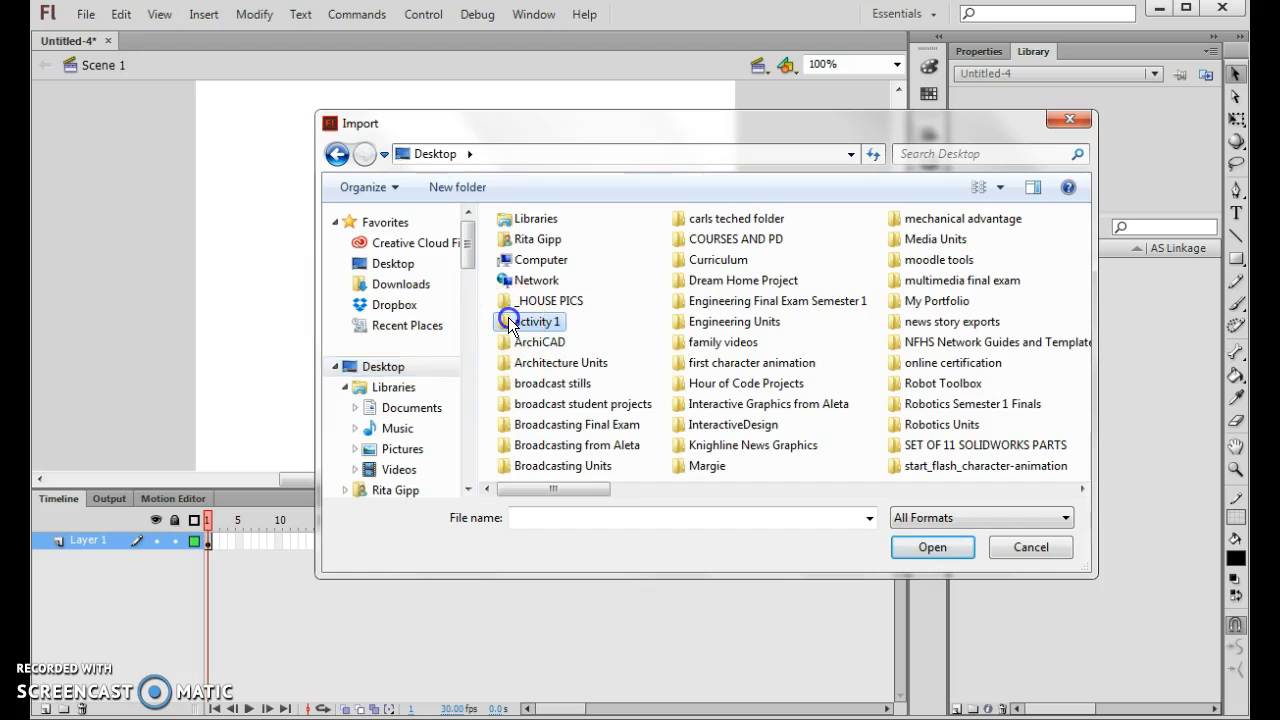
double_click(512, 325)
double_click(545, 238)
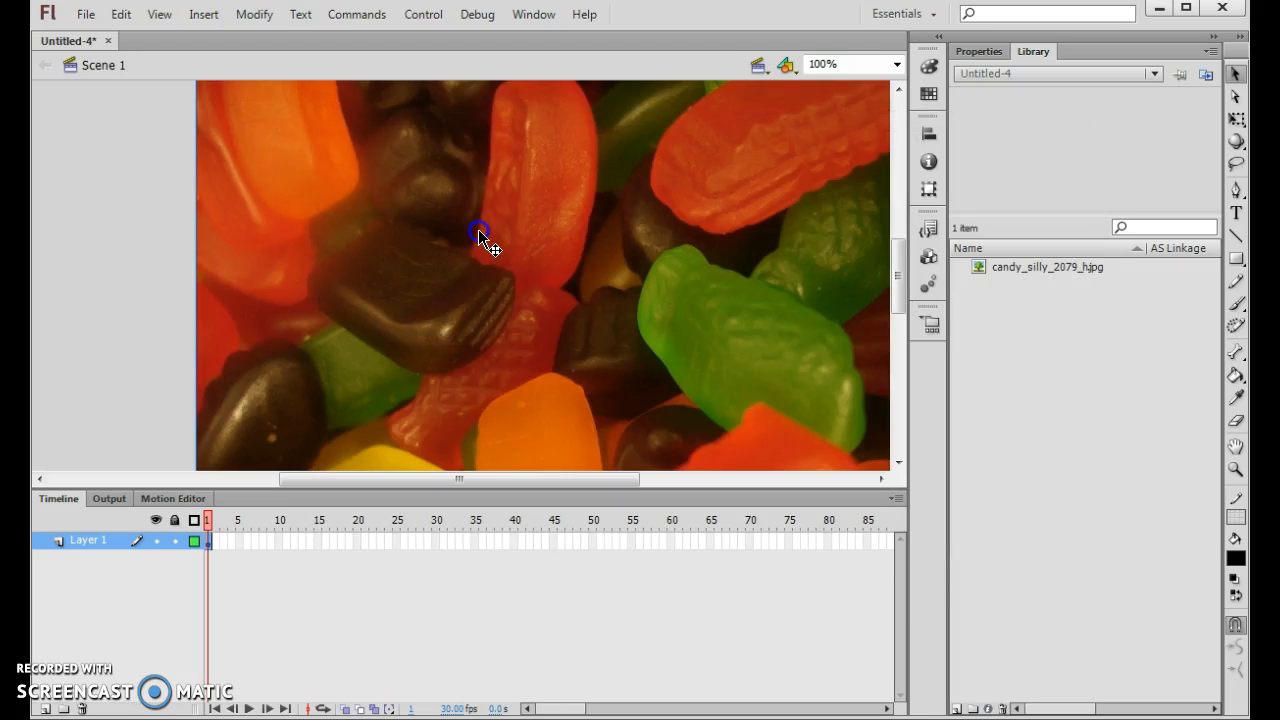
- Reposition the imported candy image so it overlaps most of the stage and extends past its left edge
left_click(897, 64)
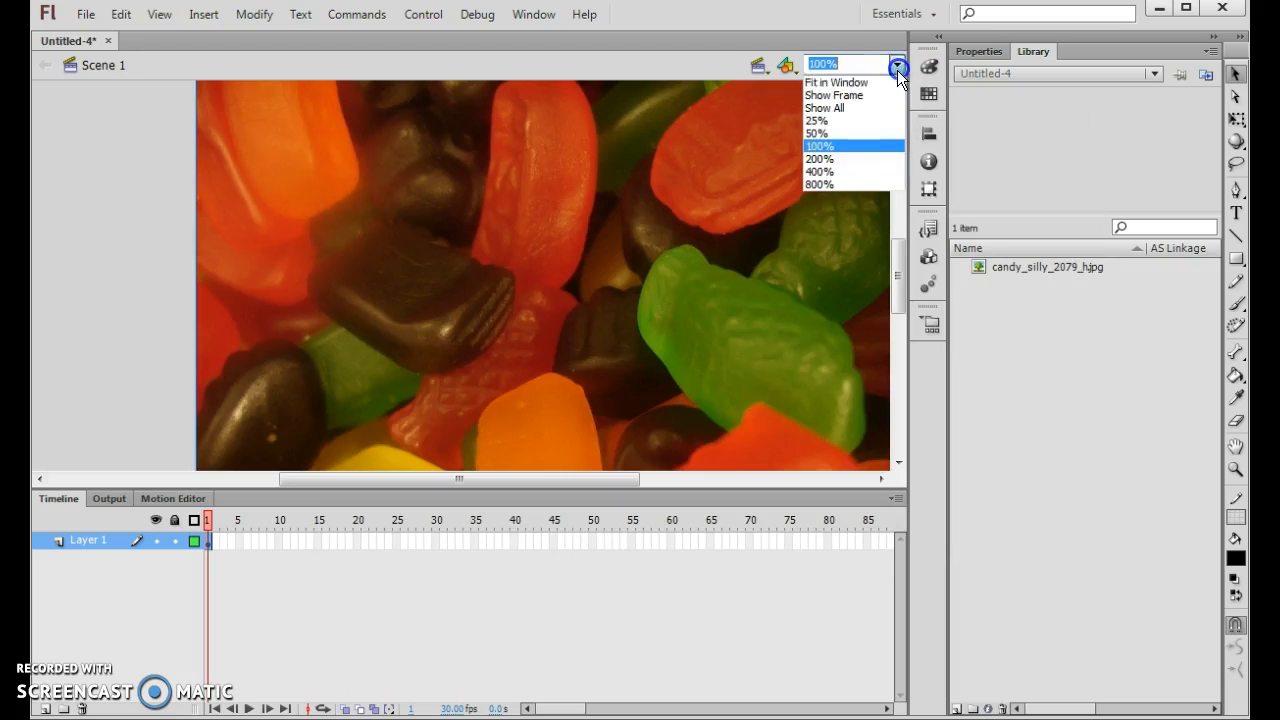
left_click(841, 136)
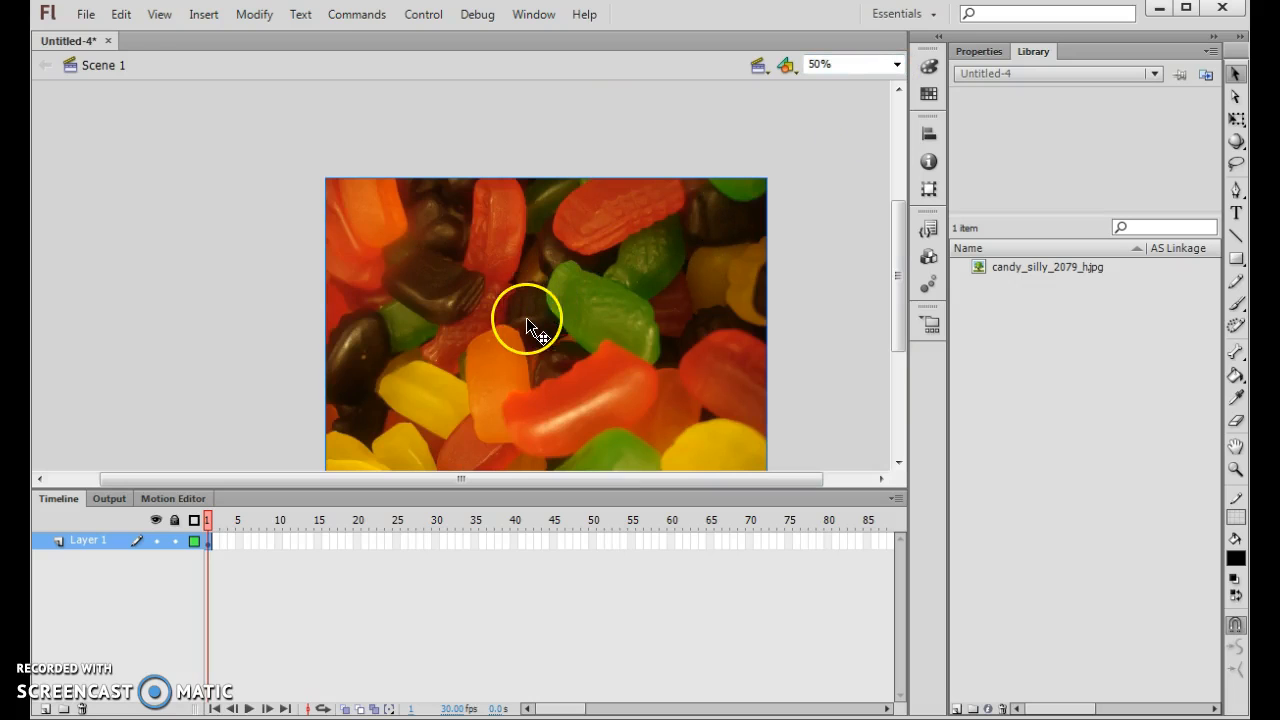
left_click_drag(475, 300, 595, 268)
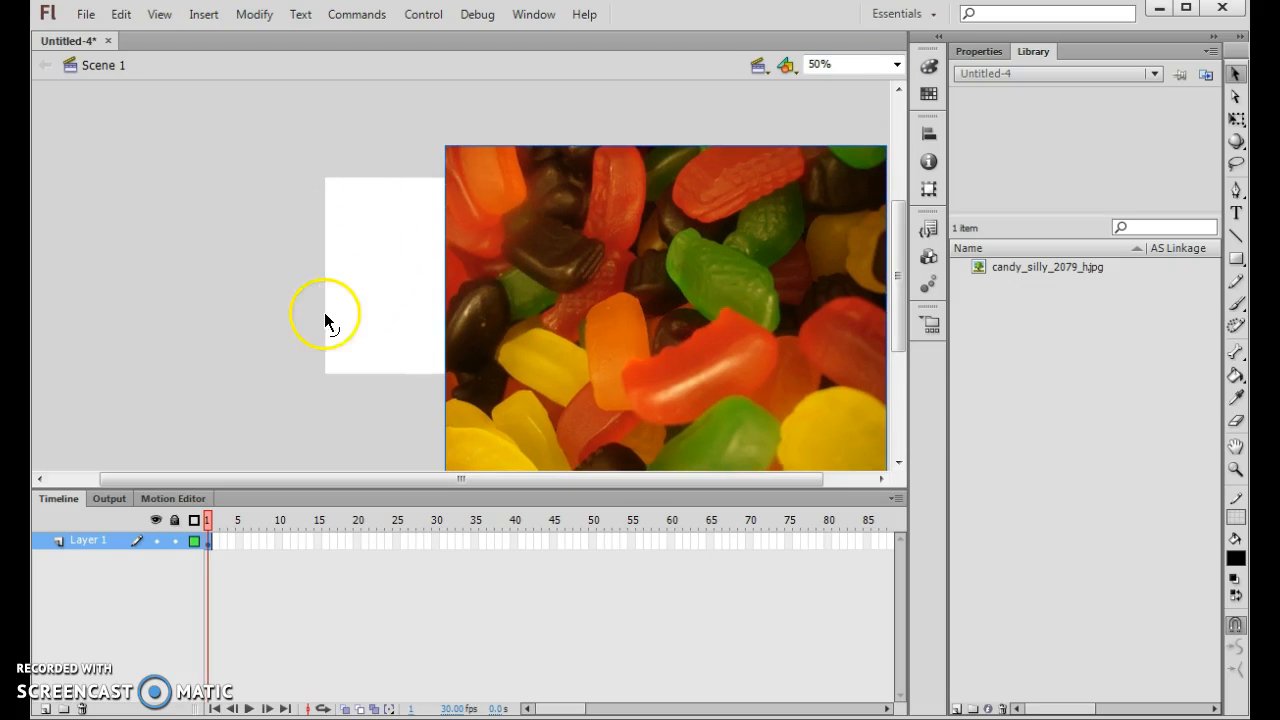
left_click_drag(666, 310, 386, 262)
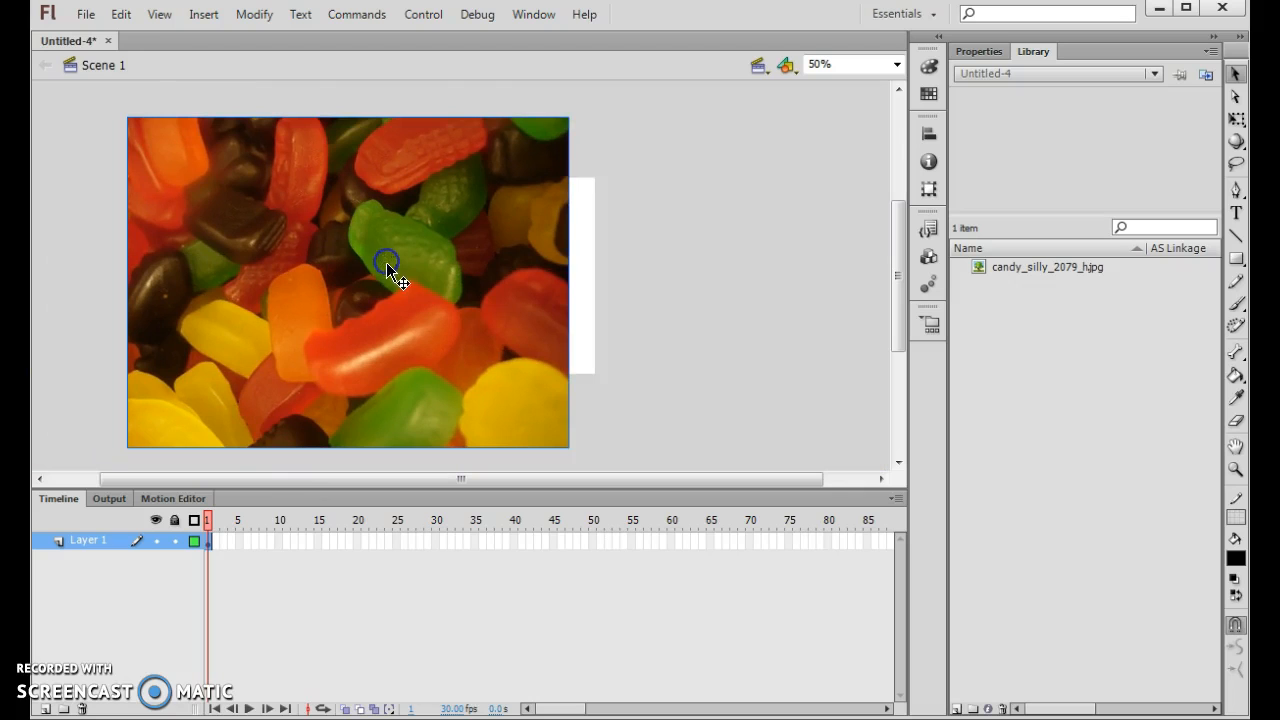
- Scale the candy image down with the Free Transform tool until it is roughly as tall as the stage
left_click(1234, 119)
left_click(1235, 121)
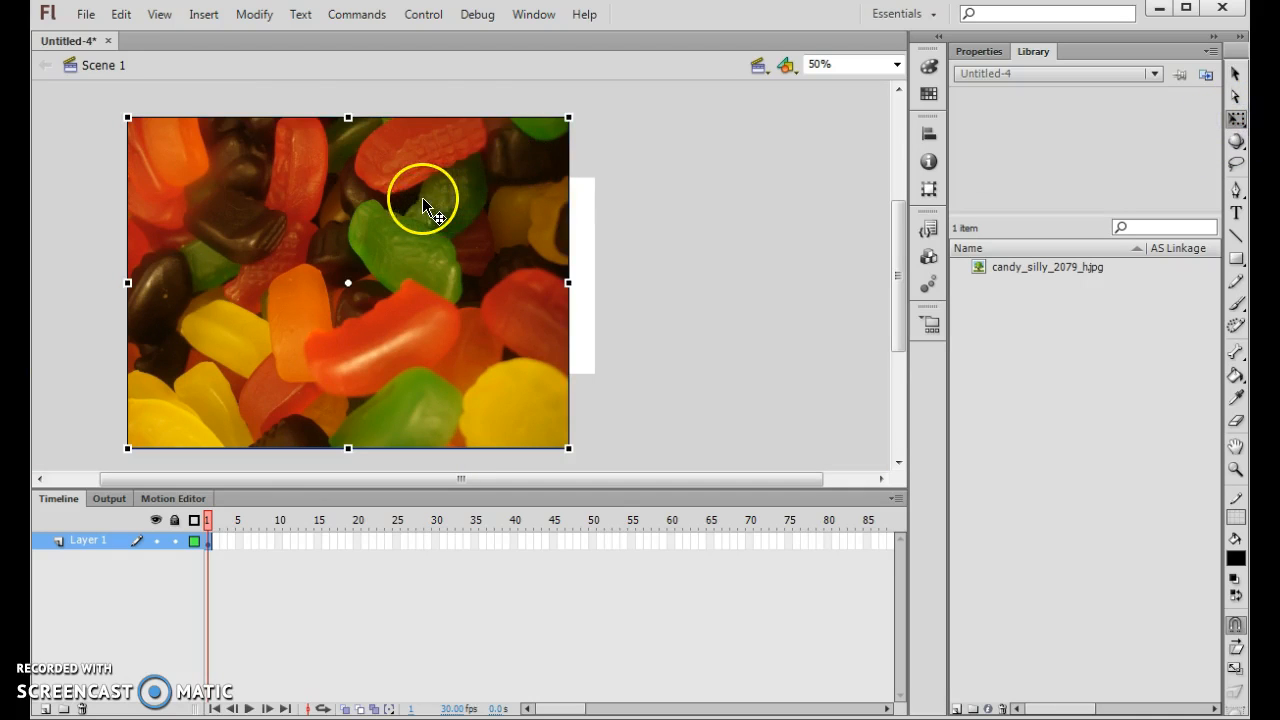
left_click_drag(125, 118, 195, 188)
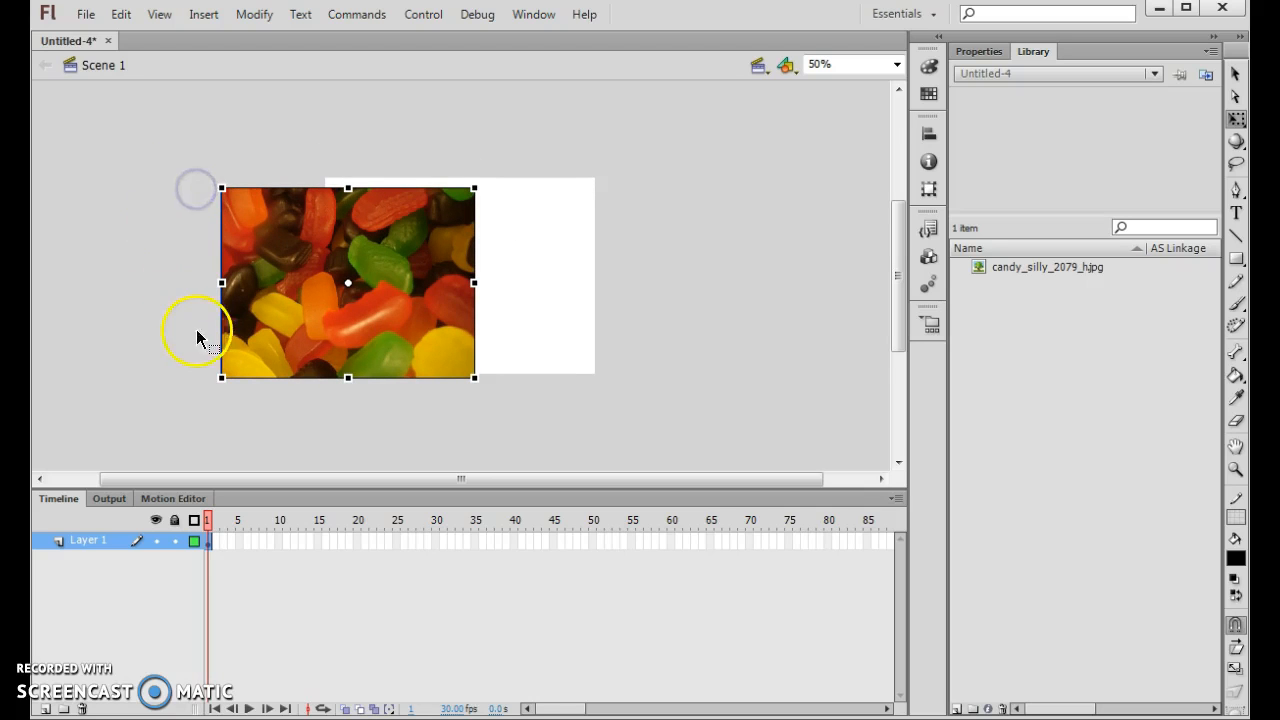
- Move the candy image to the stage's upper-left corner and enlarge it to about 579 × 437 px so it covers the whole stage
left_click(384, 284)
left_click_drag(383, 282, 483, 271)
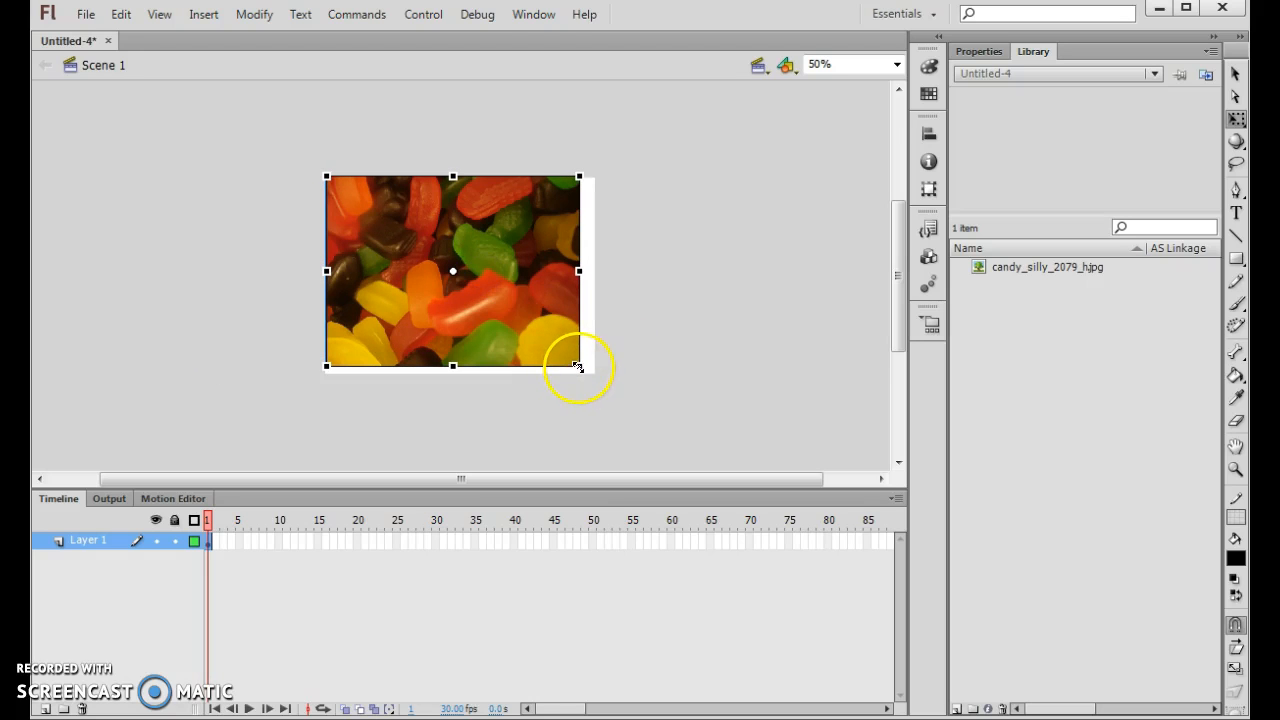
left_click_drag(513, 243, 514, 244)
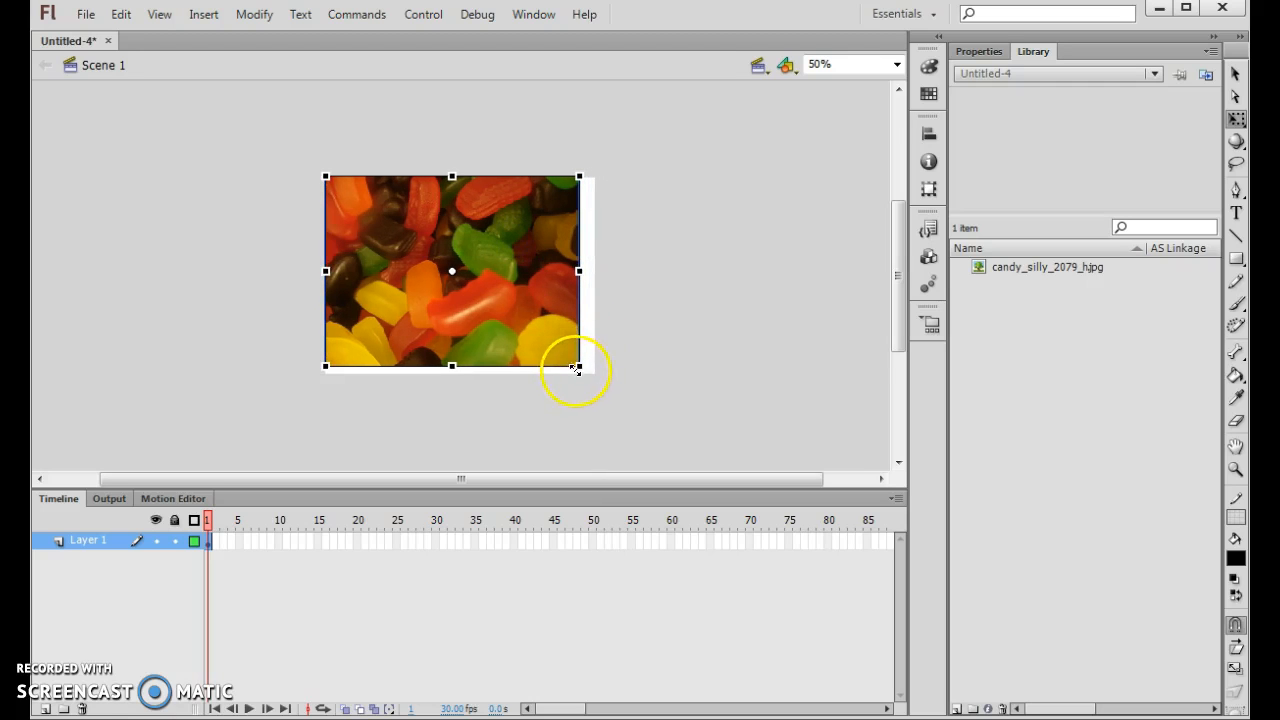
left_click_drag(579, 367, 589, 376)
left_click(672, 216)
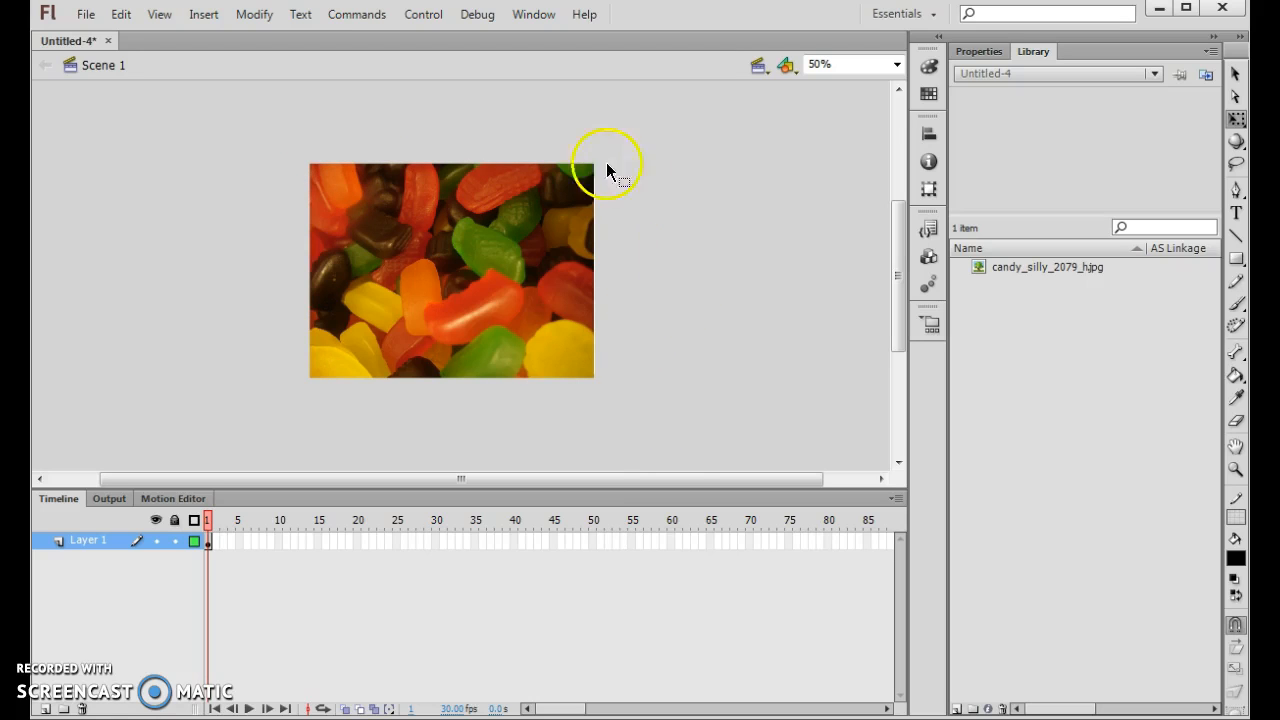
- Select the candy bitmap, show its properties and break it apart into a shape
left_click(473, 244)
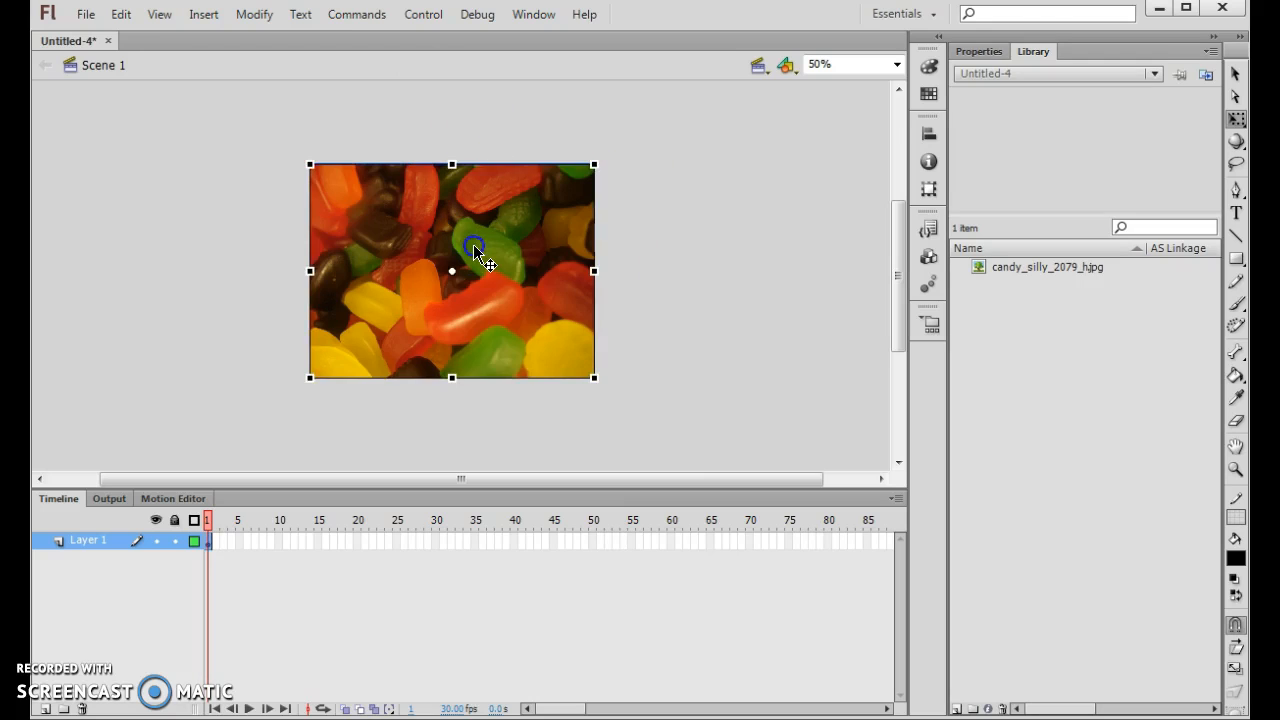
left_click(976, 52)
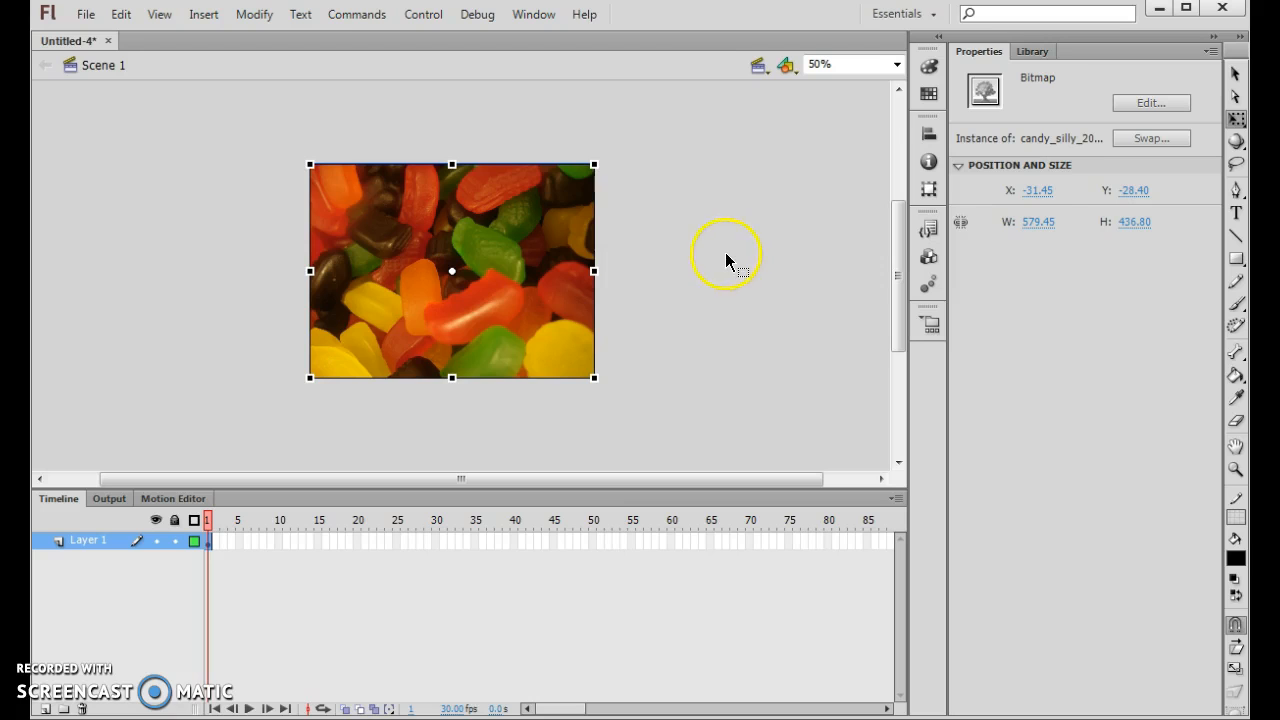
left_click(255, 18)
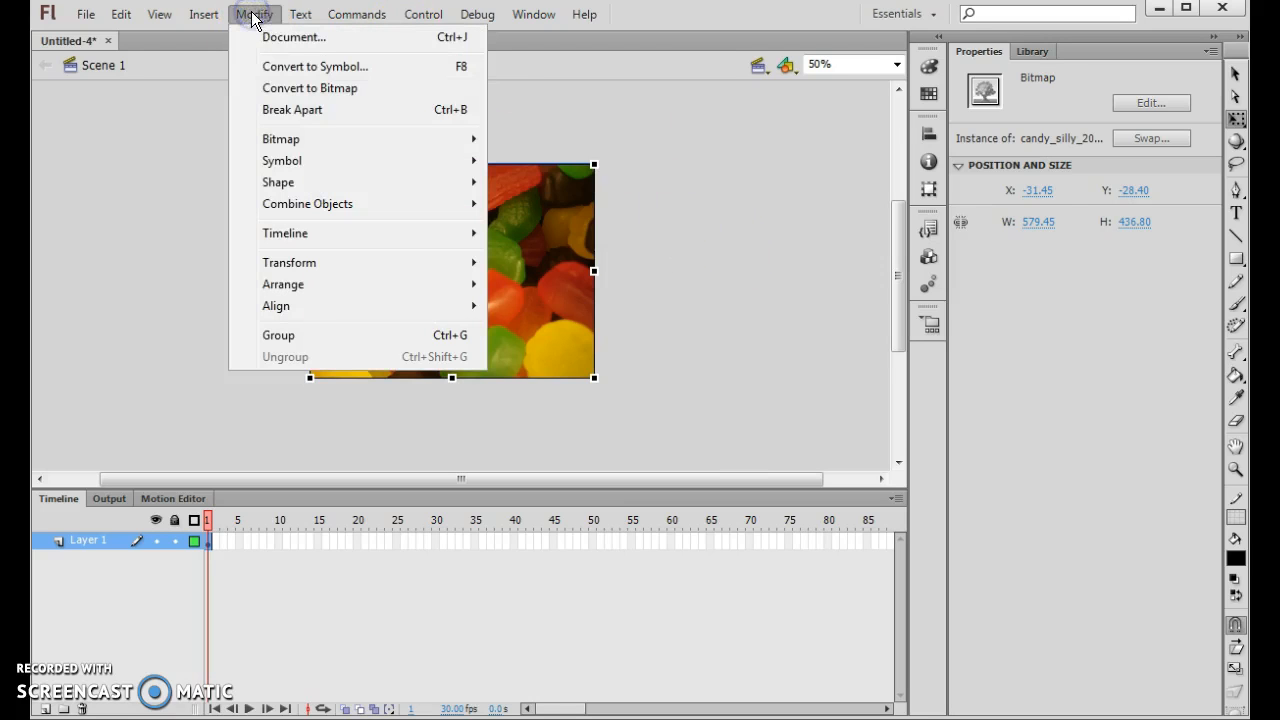
left_click(290, 112)
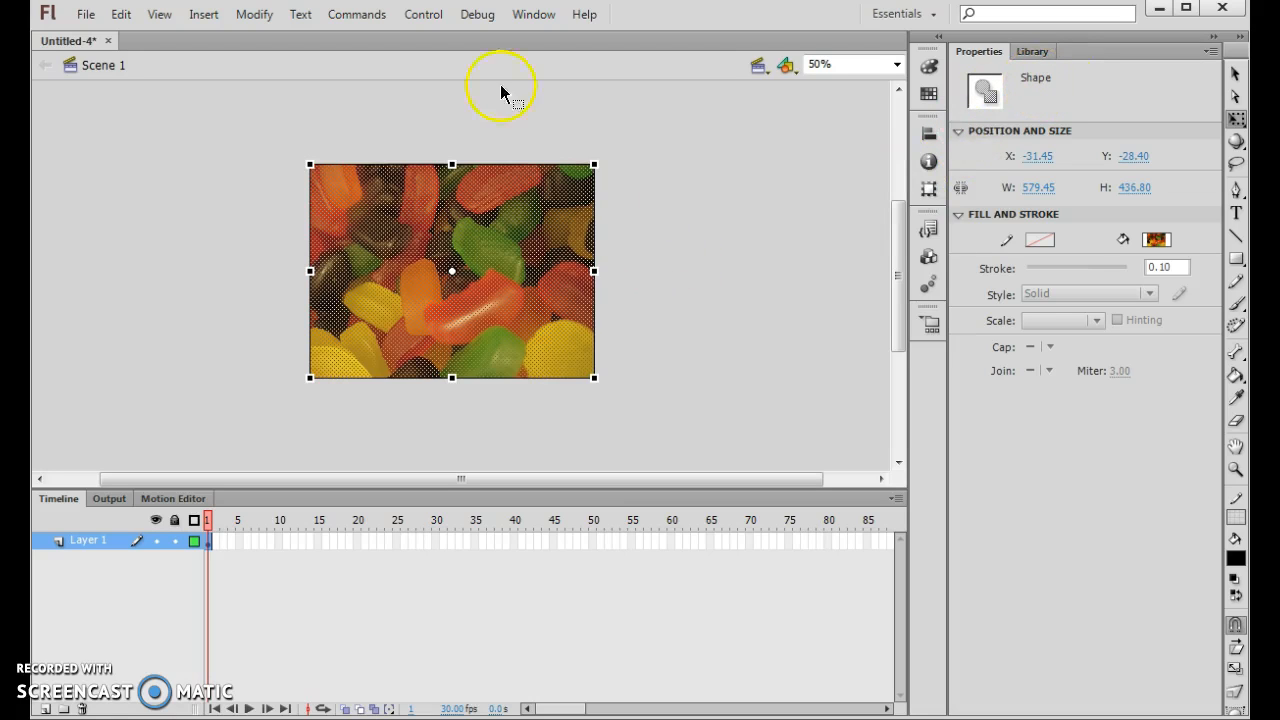
- Combine the broken-apart candy shape into a drawing object with Union and deselect it
left_click(252, 14)
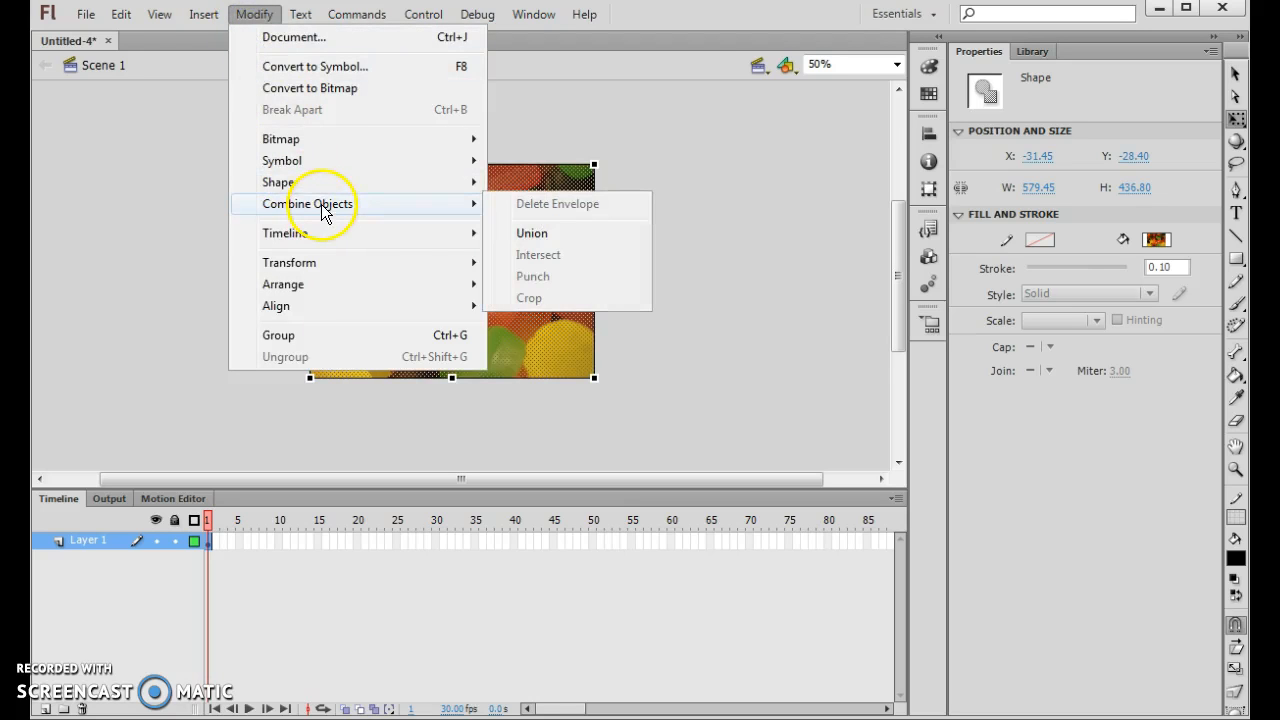
mouse_move(427, 205)
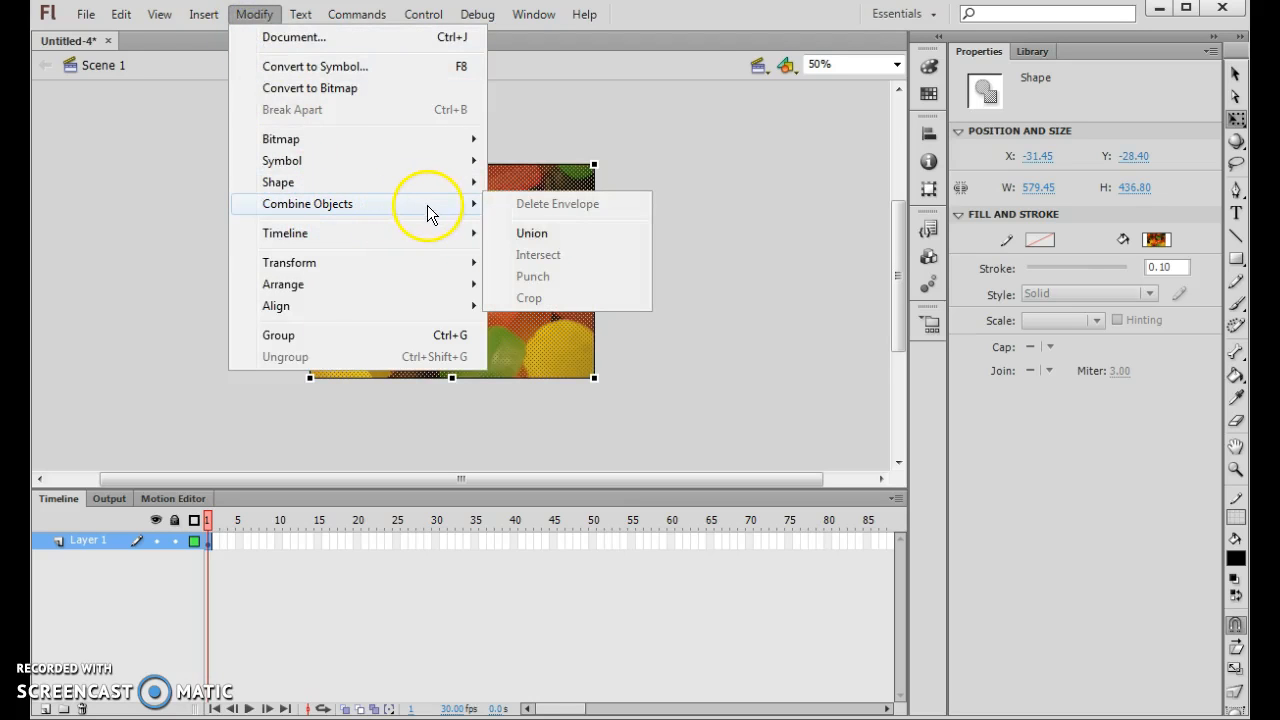
left_click(560, 234)
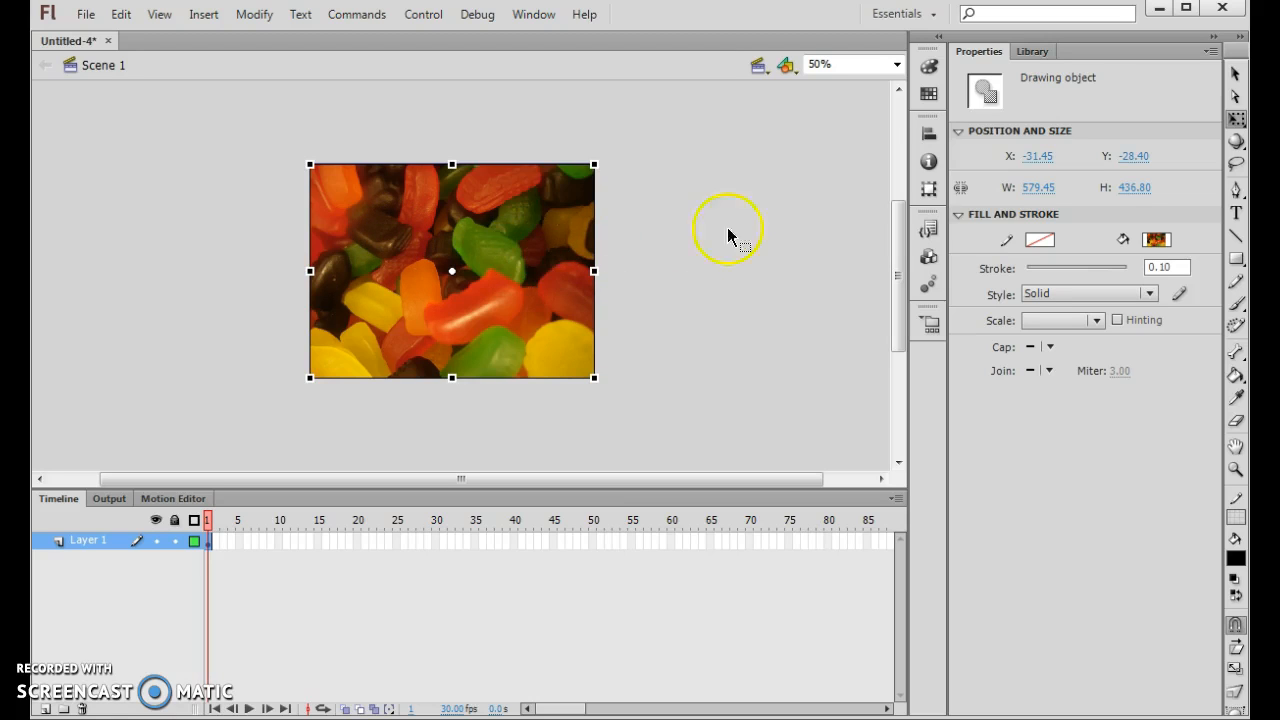
left_click(658, 256)
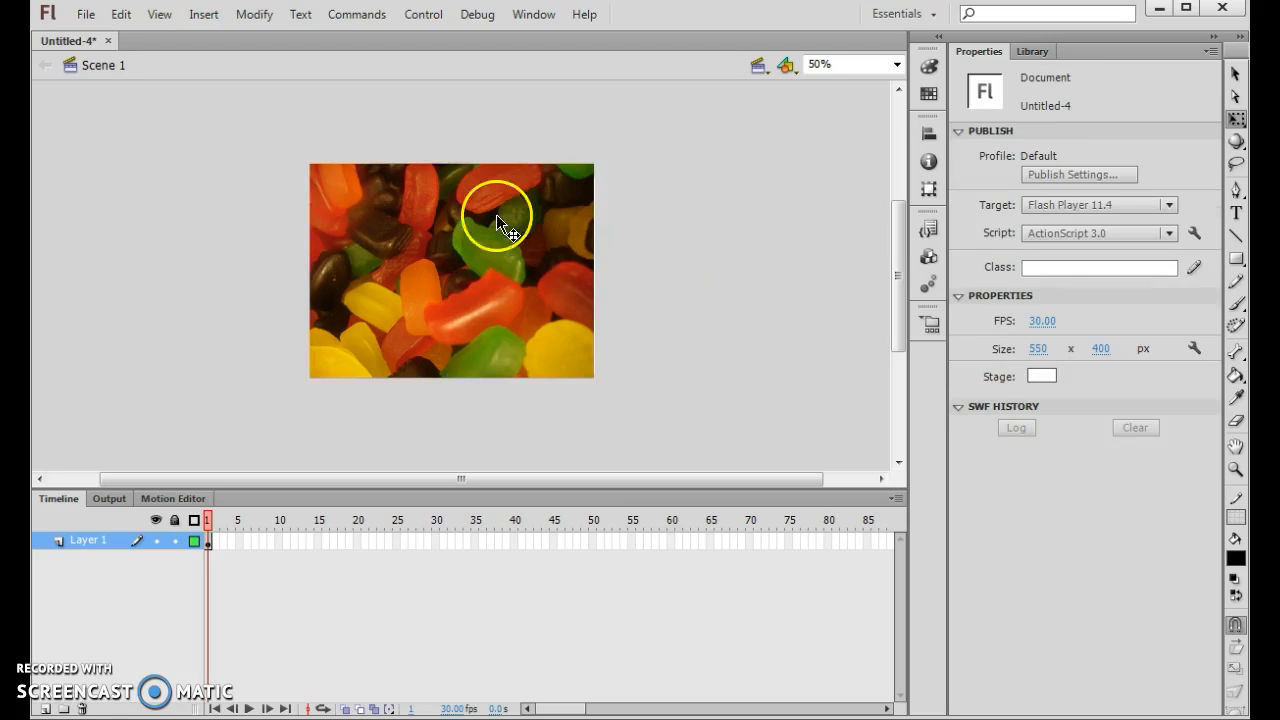